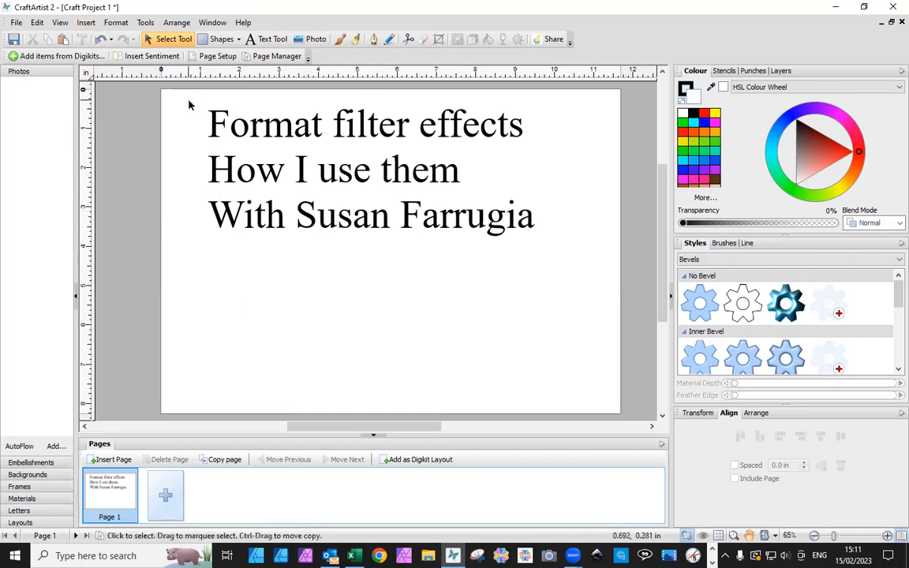
Delete the title text block from the page
drag(164, 99, 624, 322)
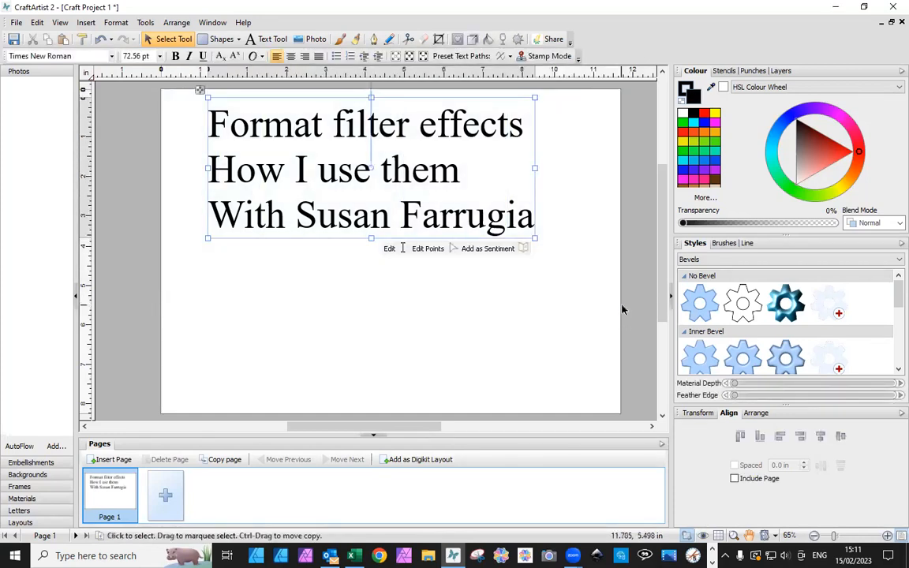
key(Delete)
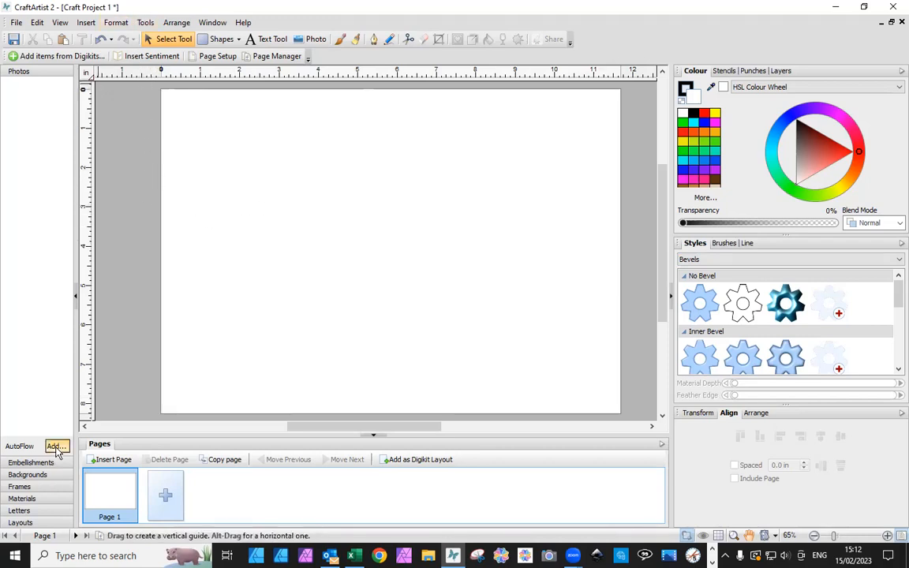
Draw a rectangle about 3.2 in wide and 3.4 in high on the page, filling it bright blue and finally violet
click(203, 40)
drag(243, 142, 366, 277)
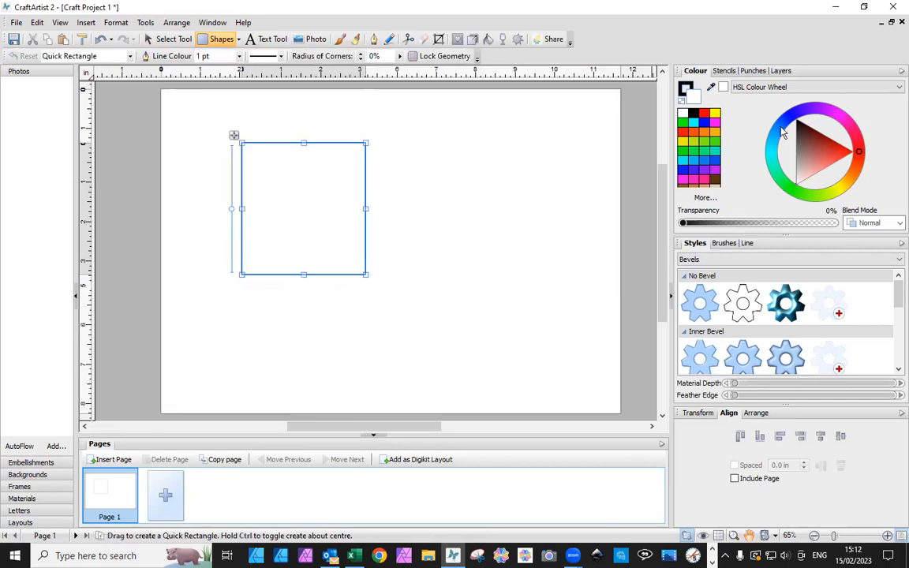
click(694, 163)
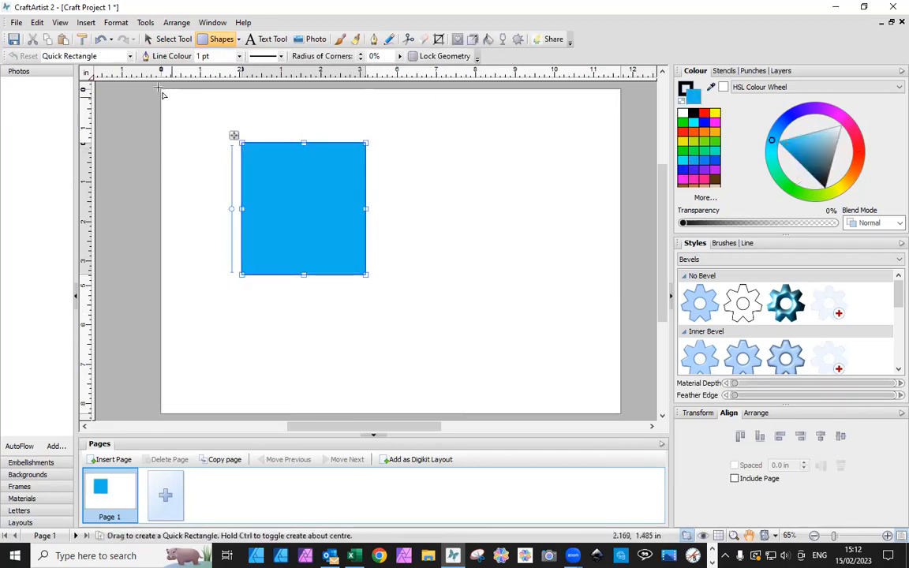
click(169, 41)
click(201, 187)
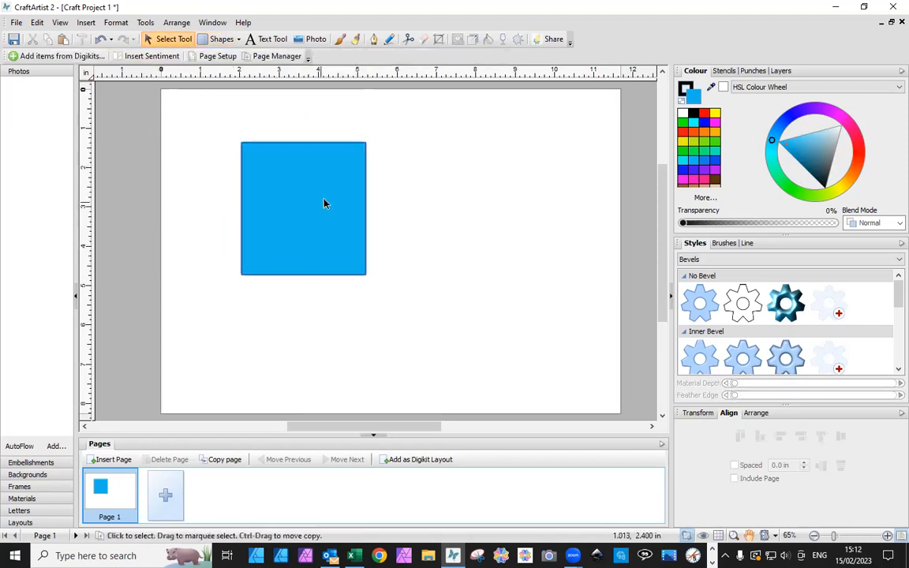
click(323, 203)
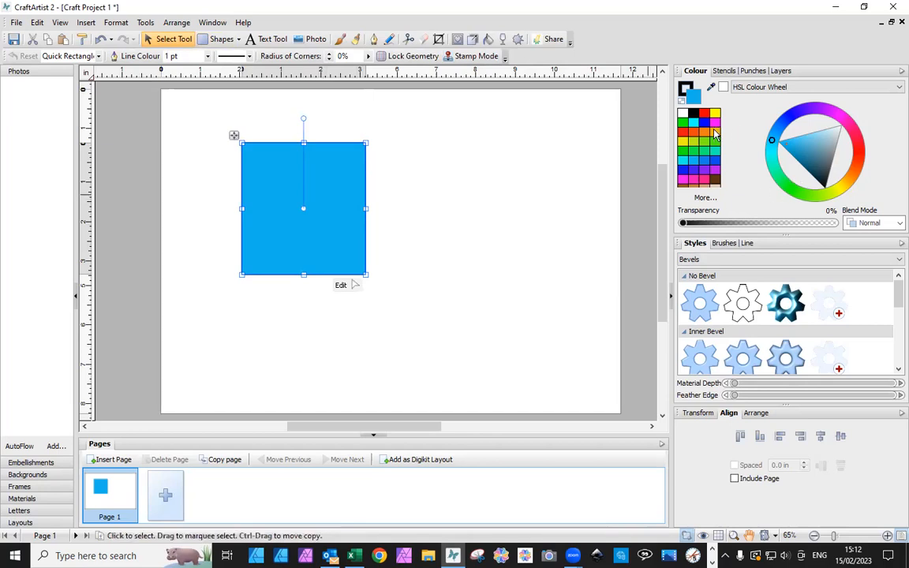
click(713, 169)
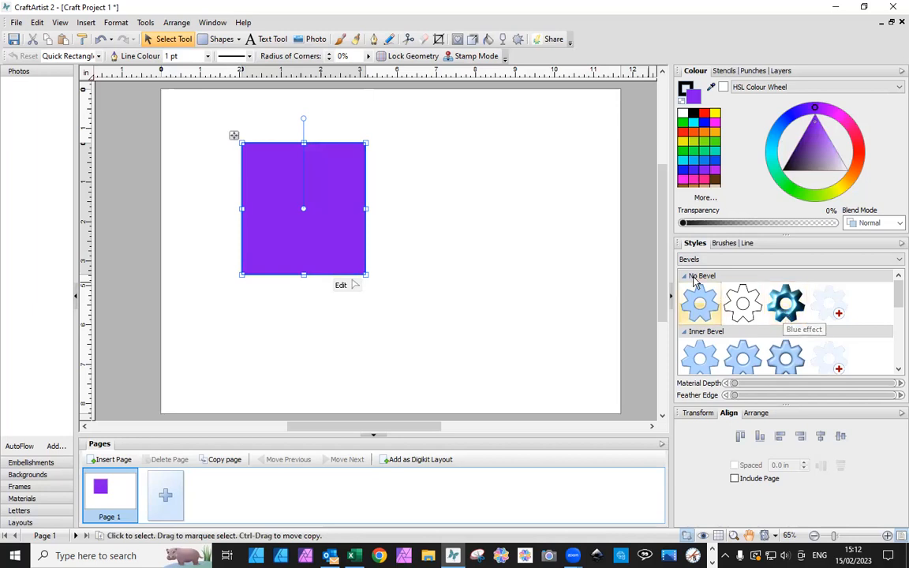
Try the Blue effect bevel style on the rectangle and undo it
click(786, 315)
click(496, 363)
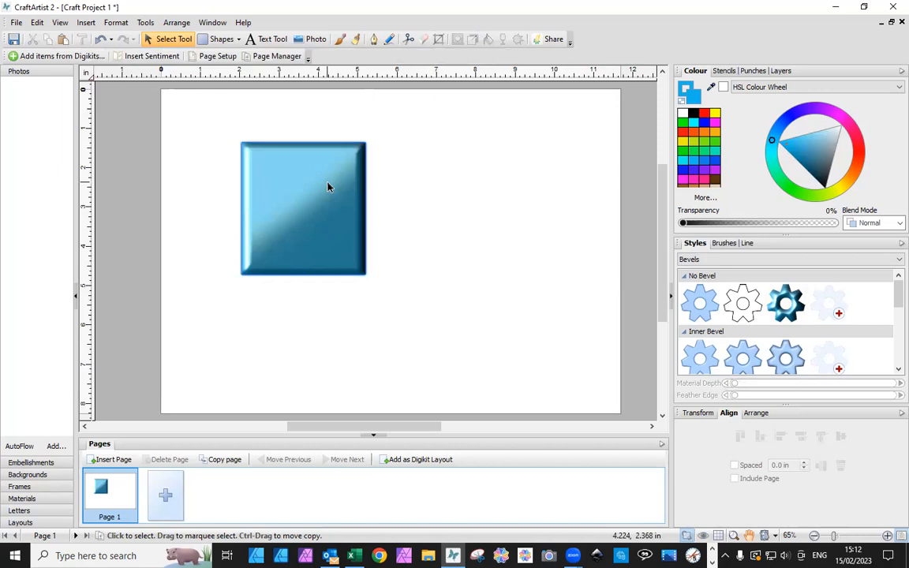
key(ctrl+z)
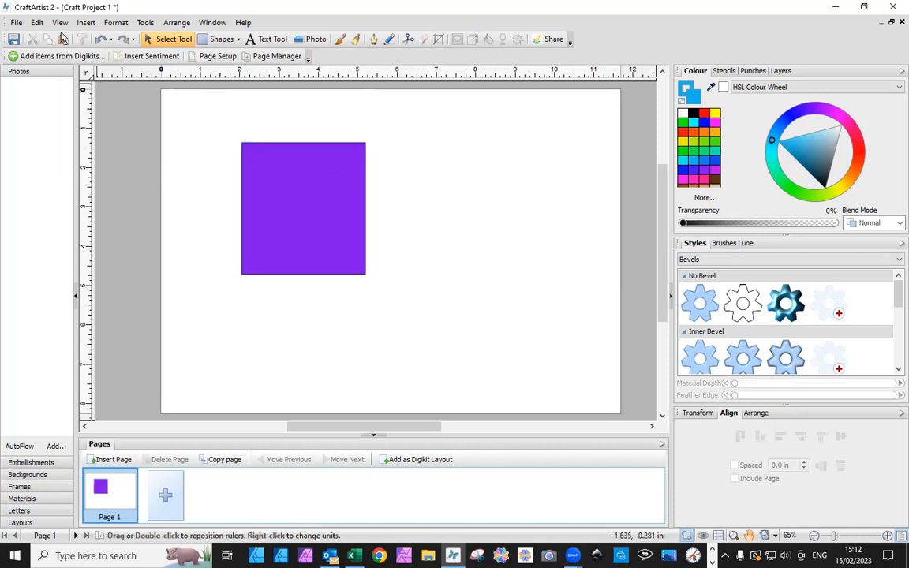
Apply a Reflection Map filter effect with 48 opacity to the violet rectangle
click(122, 26)
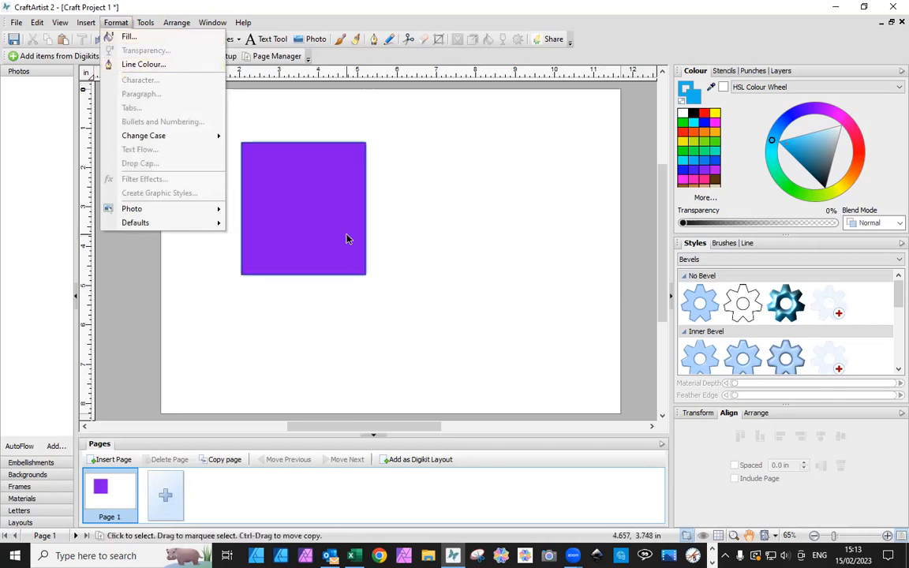
click(347, 239)
click(119, 24)
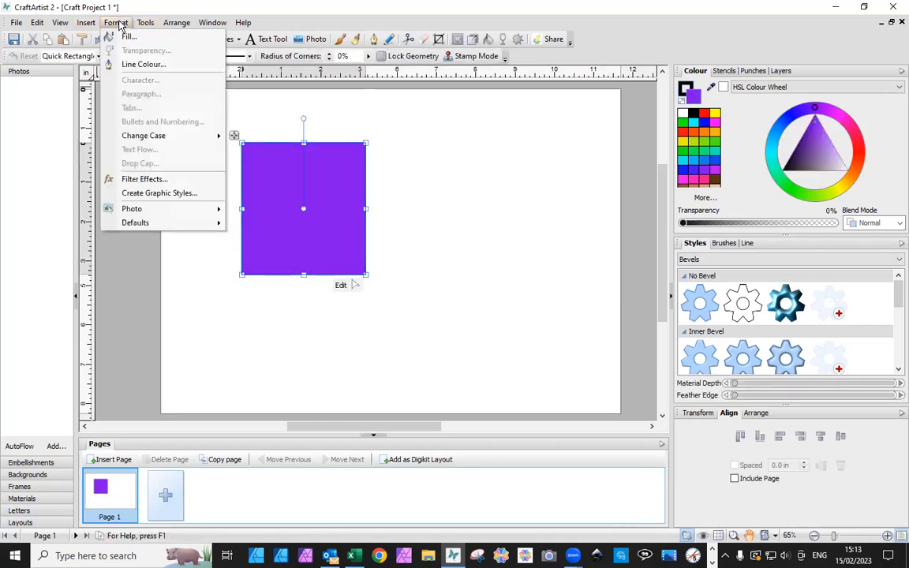
click(159, 183)
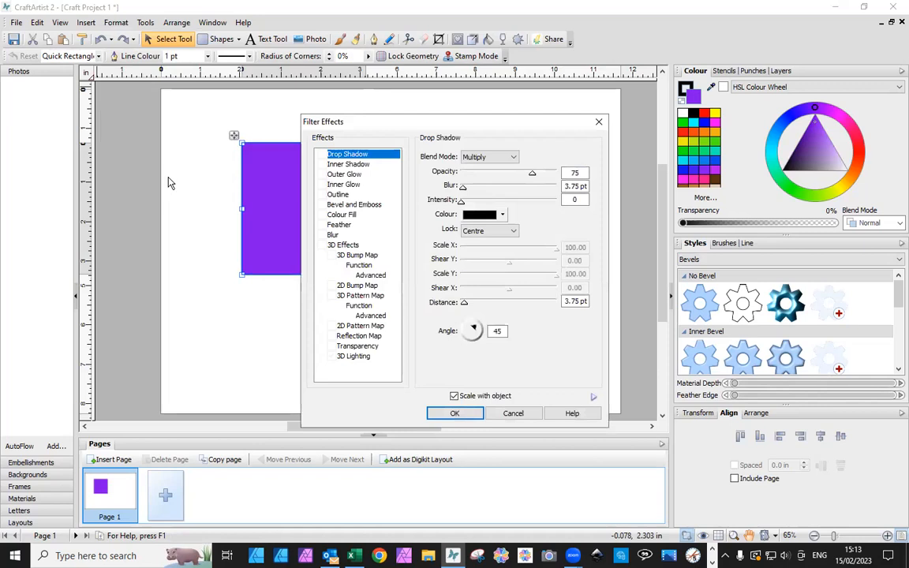
drag(417, 117, 457, 32)
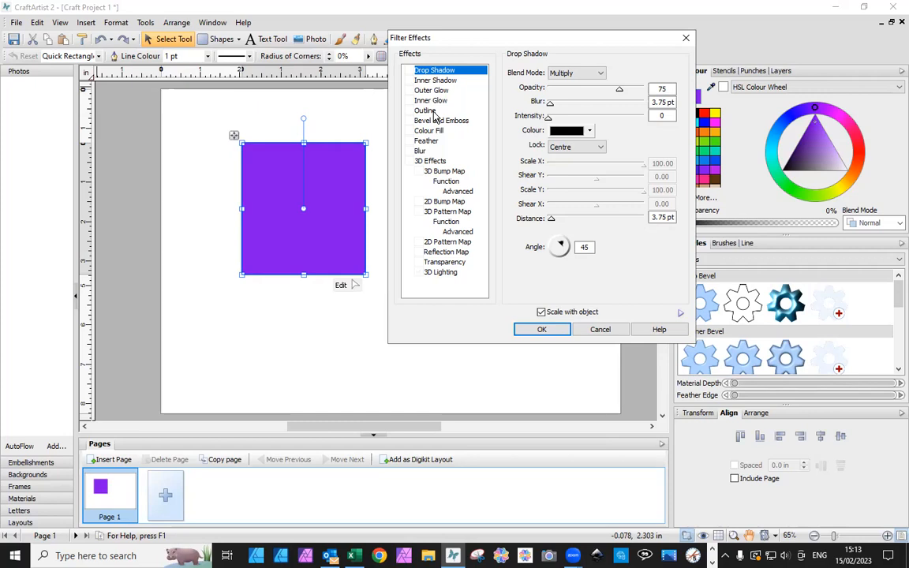
click(444, 252)
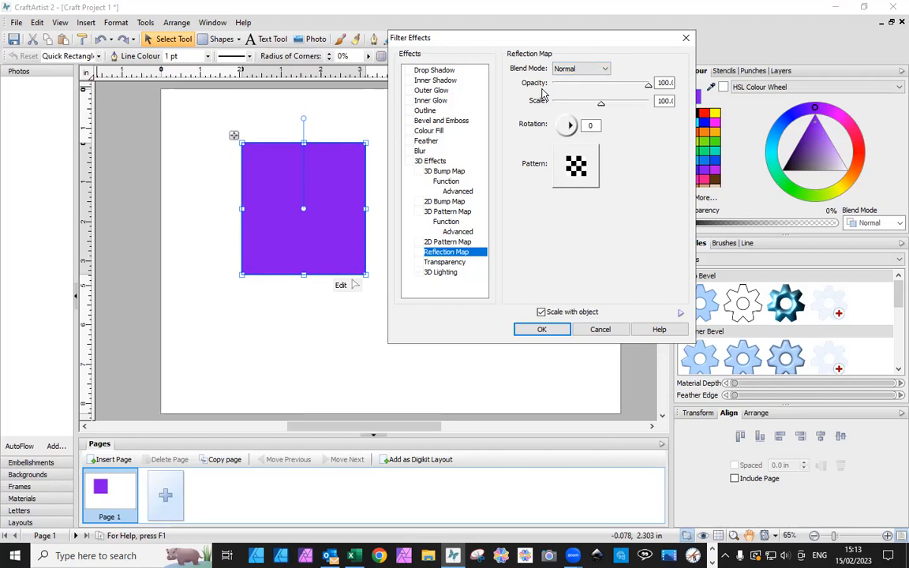
drag(648, 86, 600, 87)
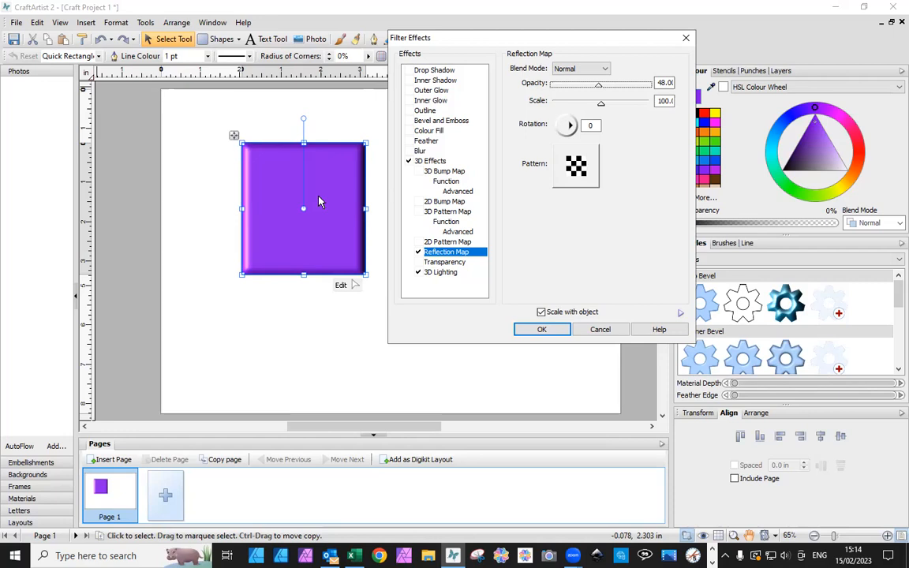
click(544, 330)
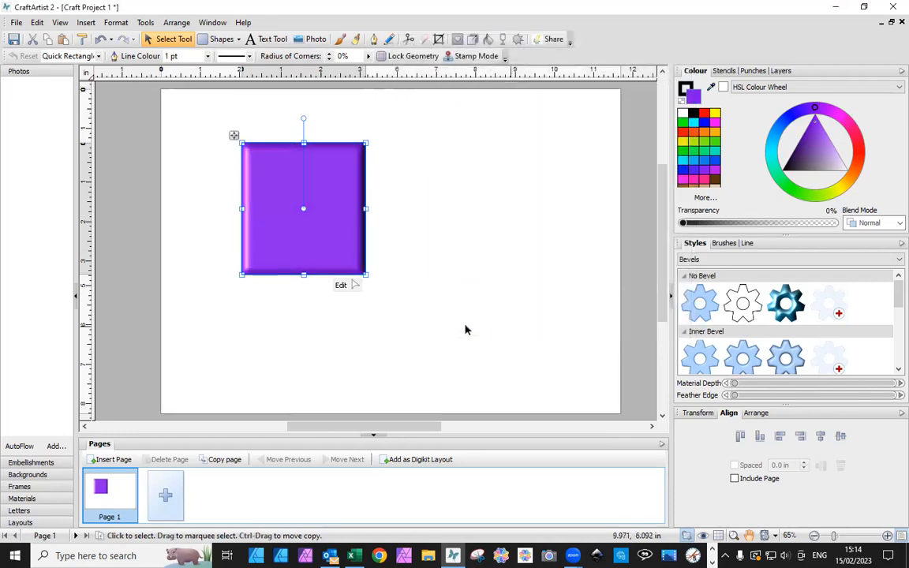
Reopen the rectangle's Reflection Map filter effect and set its scale to 88, leaving the rotation at 0
drag(354, 244, 352, 244)
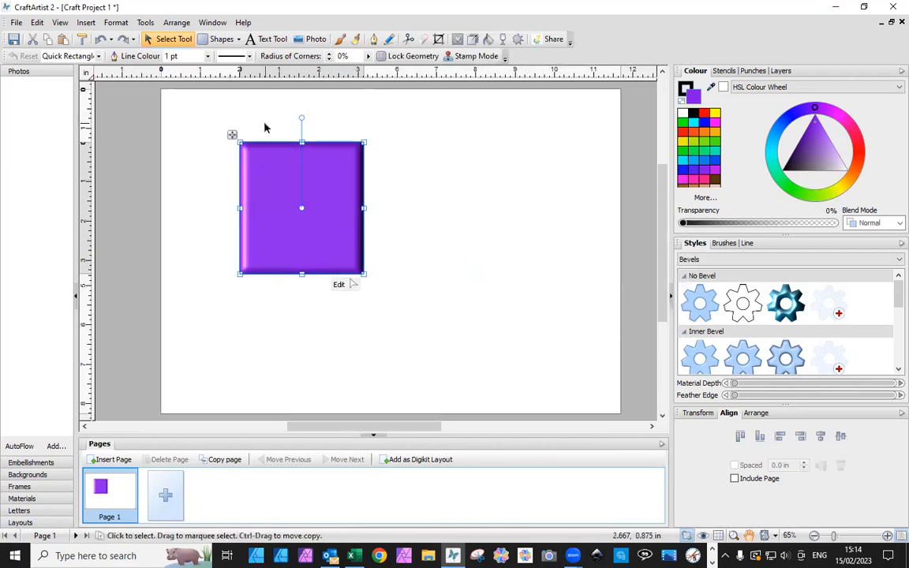
click(115, 22)
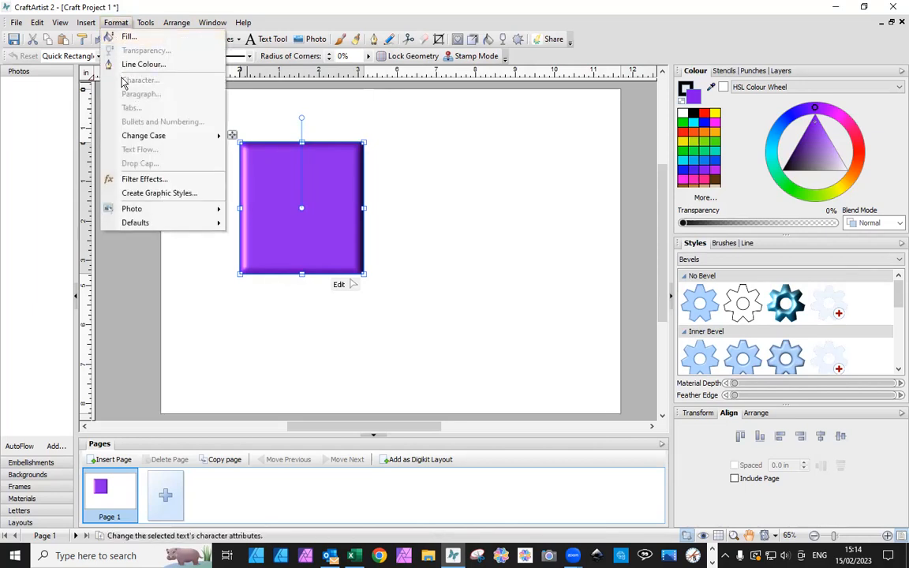
click(146, 181)
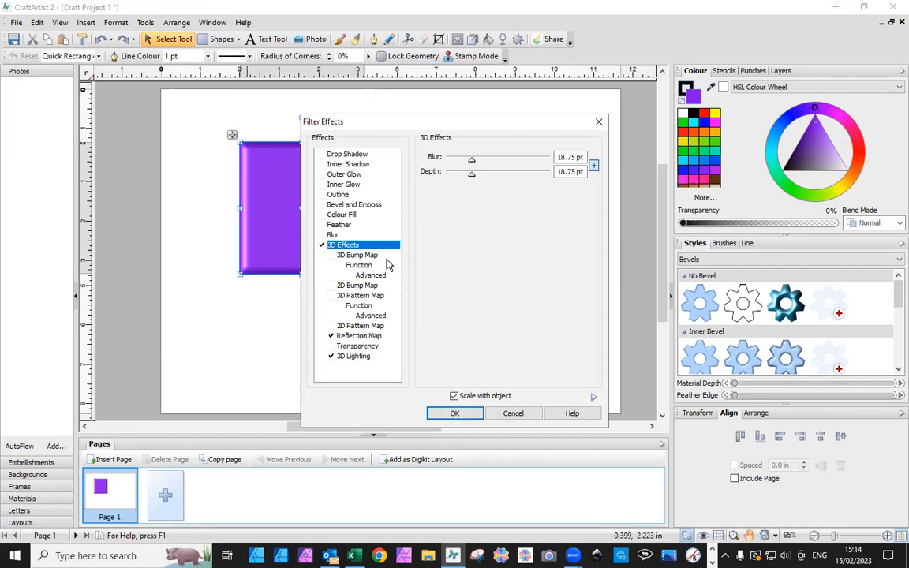
click(347, 336)
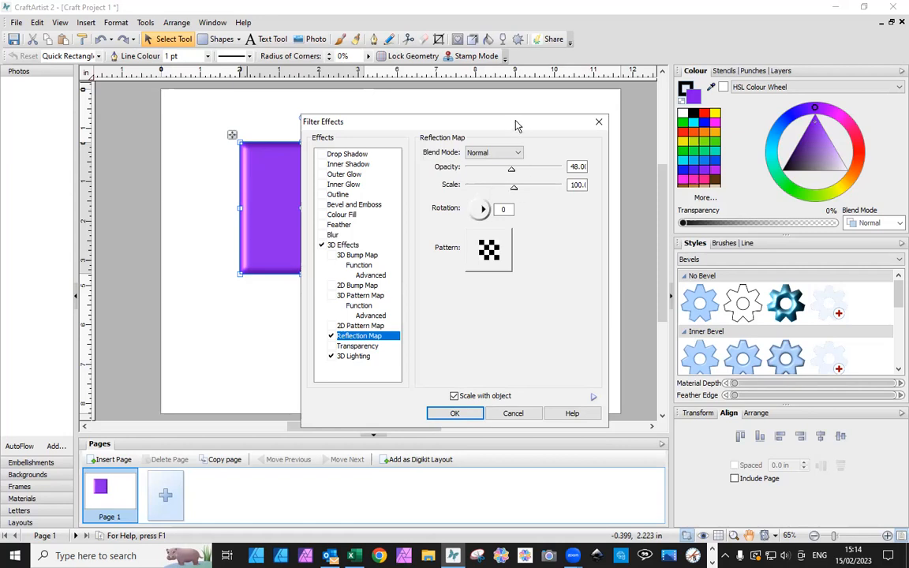
drag(514, 126, 592, 50)
mouse_move(590, 116)
mouse_down()
mouse_move(560, 116)
mouse_move(625, 127)
mouse_move(623, 118)
mouse_move(593, 122)
mouse_up()
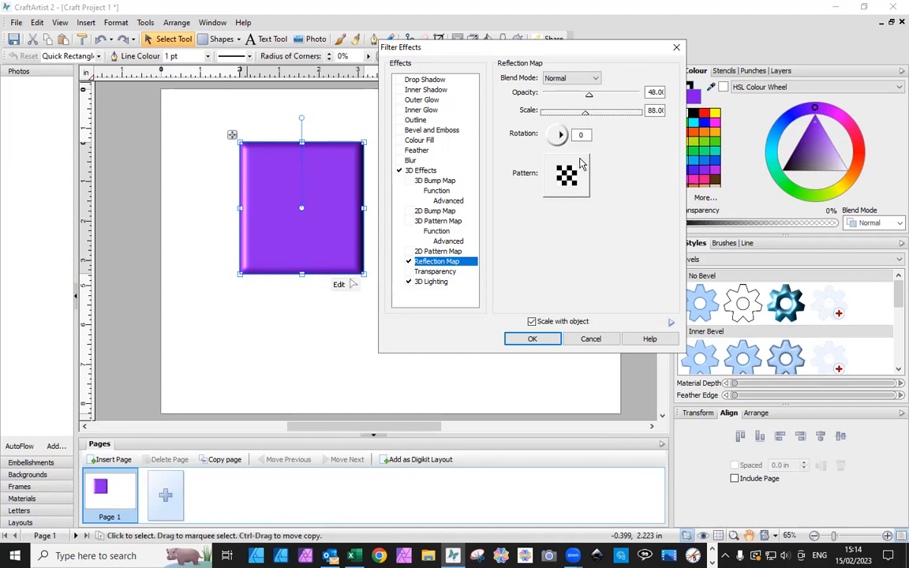
mouse_move(564, 138)
mouse_down()
mouse_move(558, 127)
mouse_move(550, 139)
mouse_up()
mouse_move(554, 136)
mouse_down()
mouse_move(562, 129)
mouse_move(568, 139)
mouse_up()
Compare the indoor and outside patterns and assign the grey sphere from Outside Environments to the Reflection Map
click(573, 180)
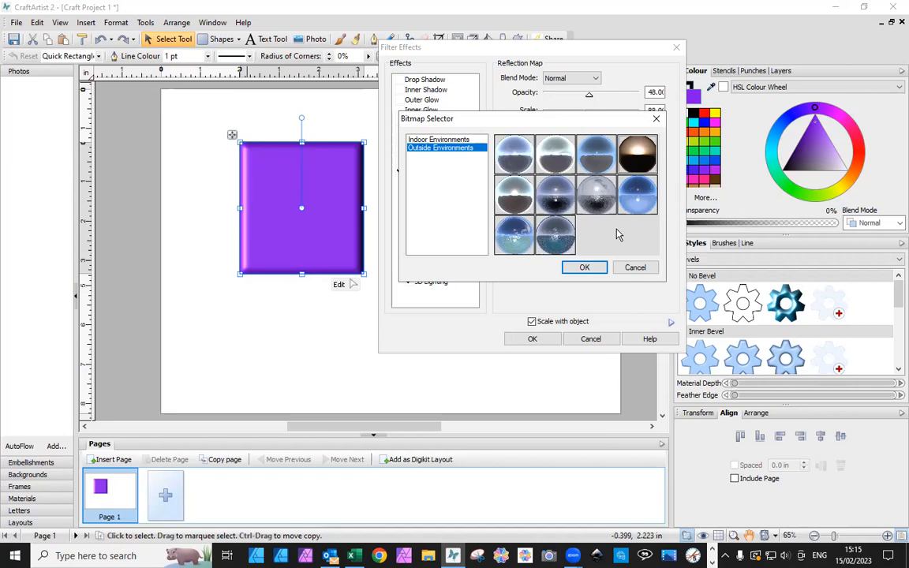
click(426, 139)
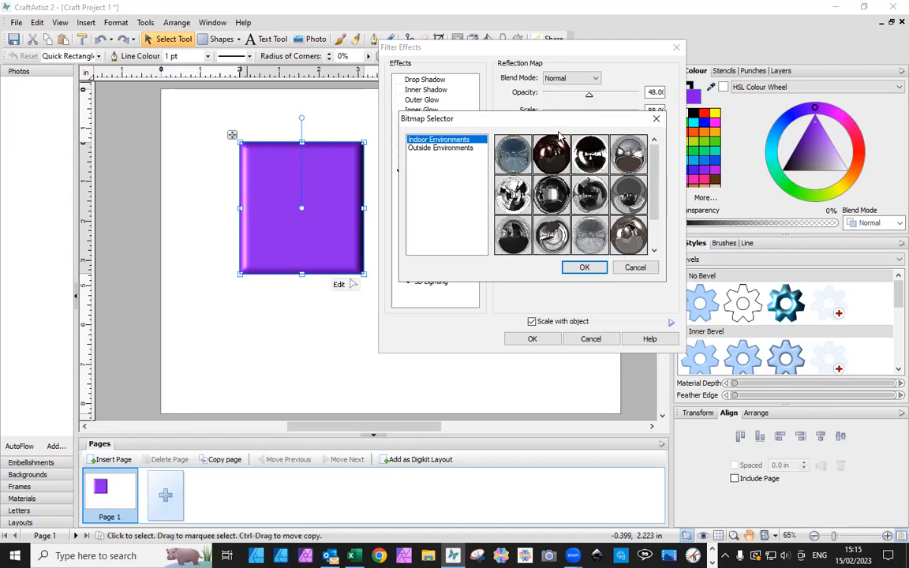
click(432, 149)
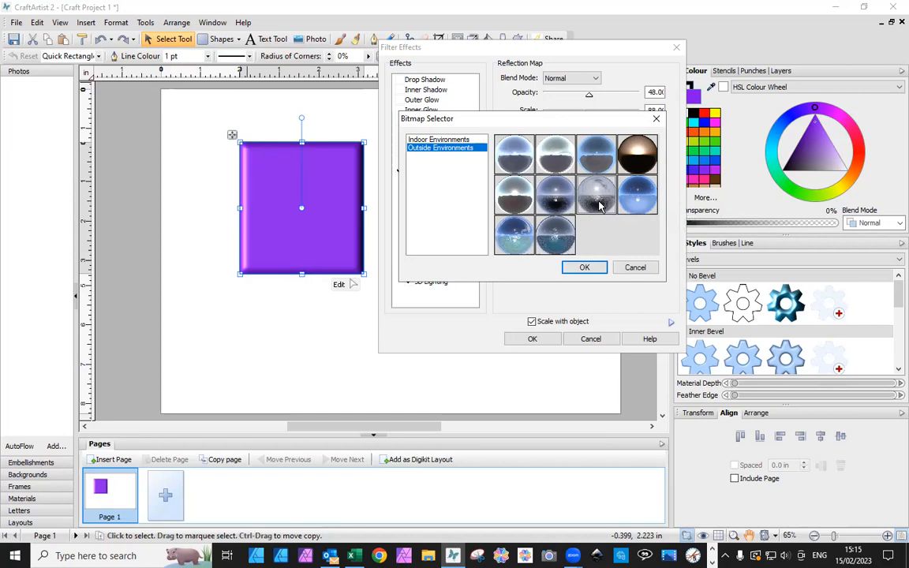
click(588, 267)
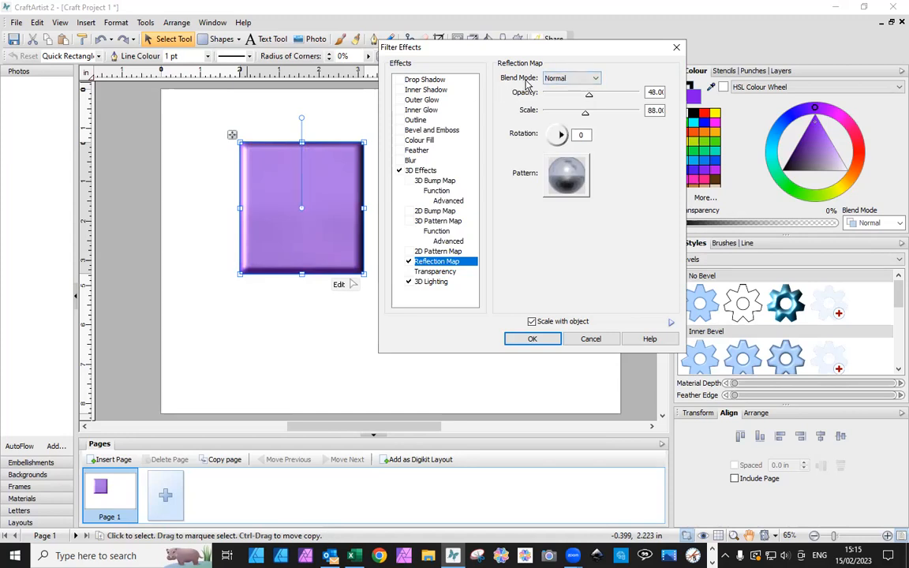
Set the Reflection Map to Dissolve blend mode with a scale of 22 and a rotation of 198
click(597, 79)
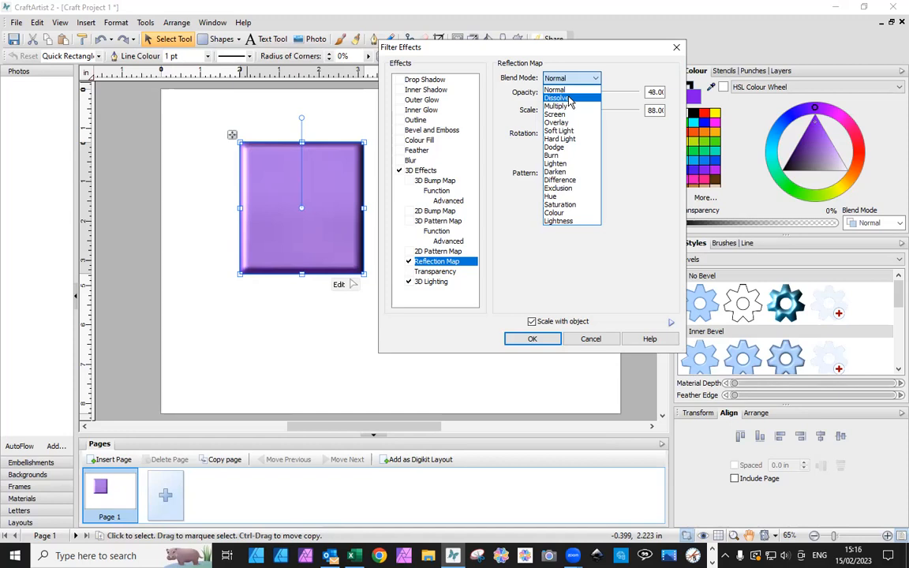
click(570, 98)
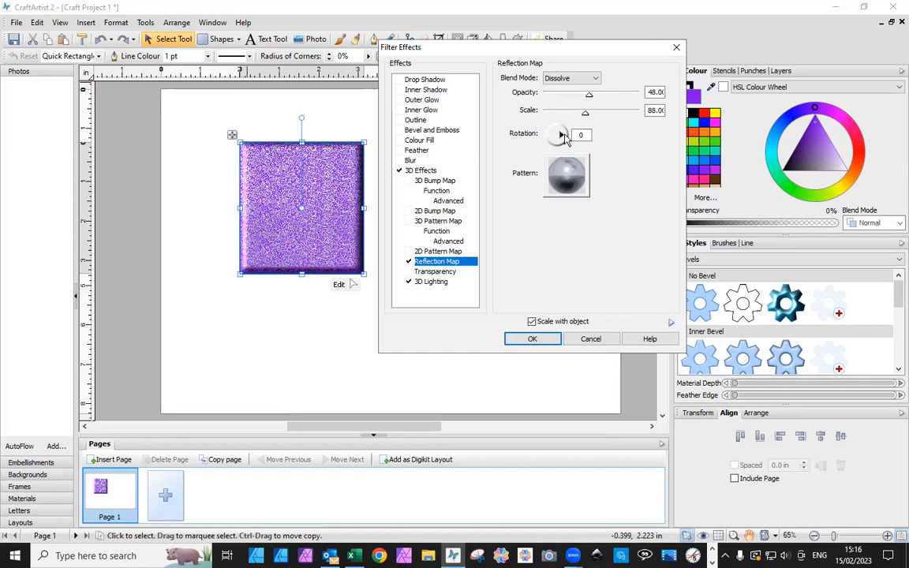
drag(586, 115, 622, 116)
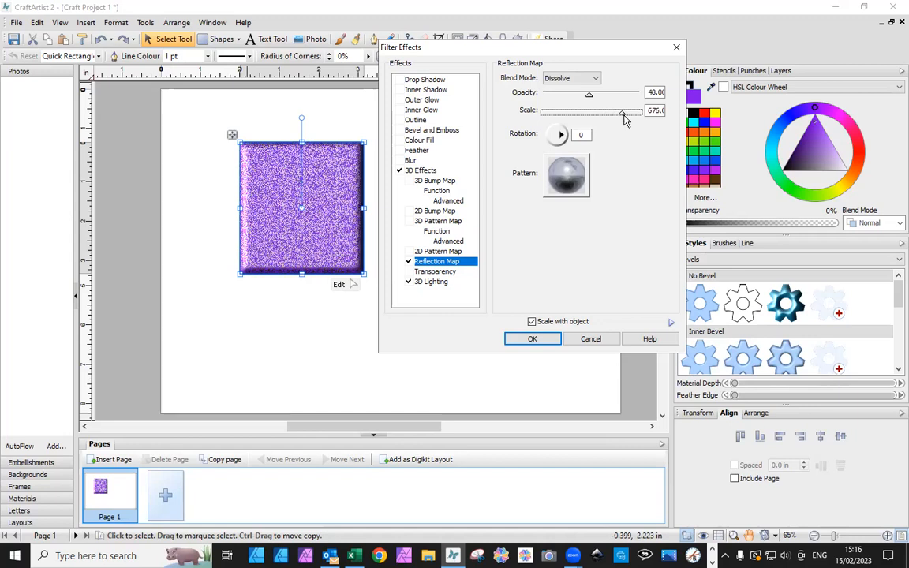
click(554, 113)
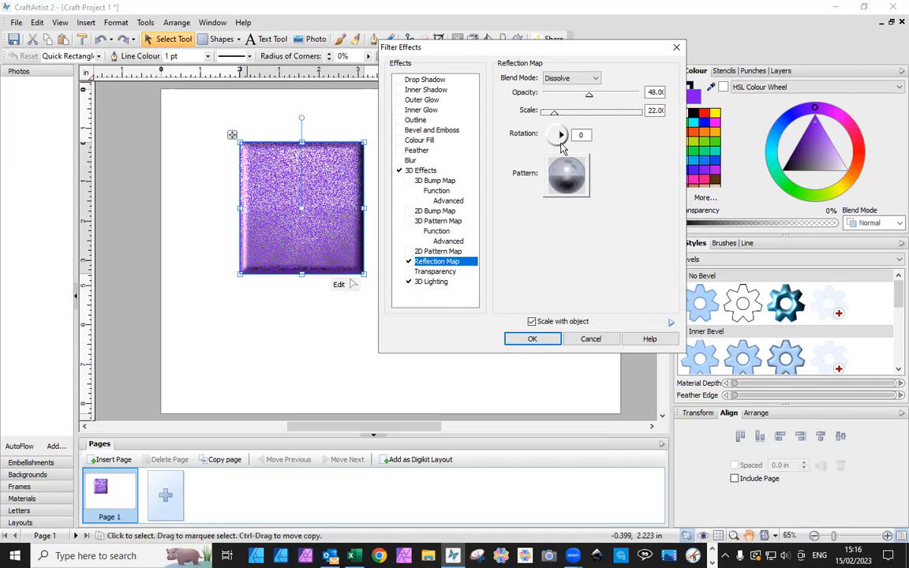
mouse_move(561, 138)
mouse_down()
mouse_move(560, 146)
mouse_move(548, 142)
mouse_up()
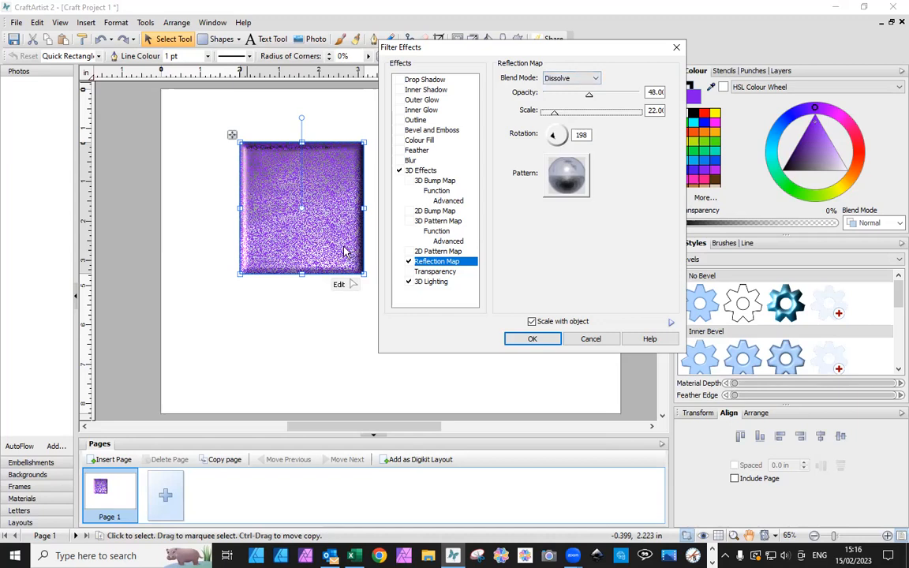
Try the Reflection Map in Multiply blend mode with the brown-and-black sphere from Outside Environments, rotated to 32
click(597, 81)
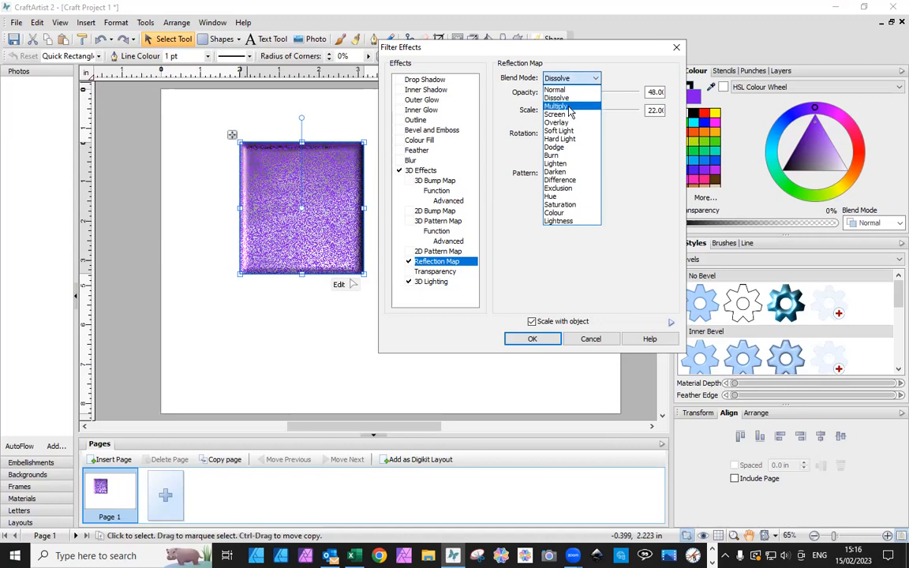
click(569, 109)
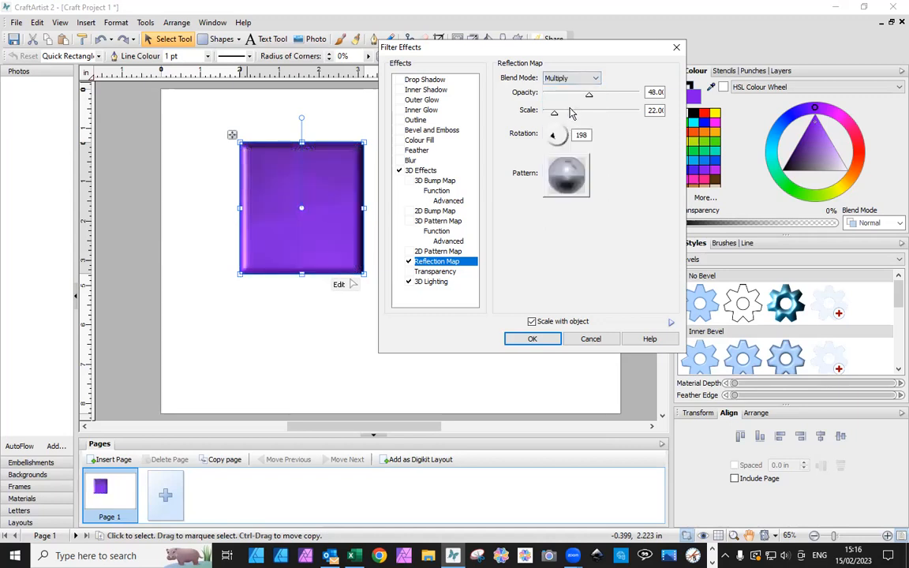
click(571, 174)
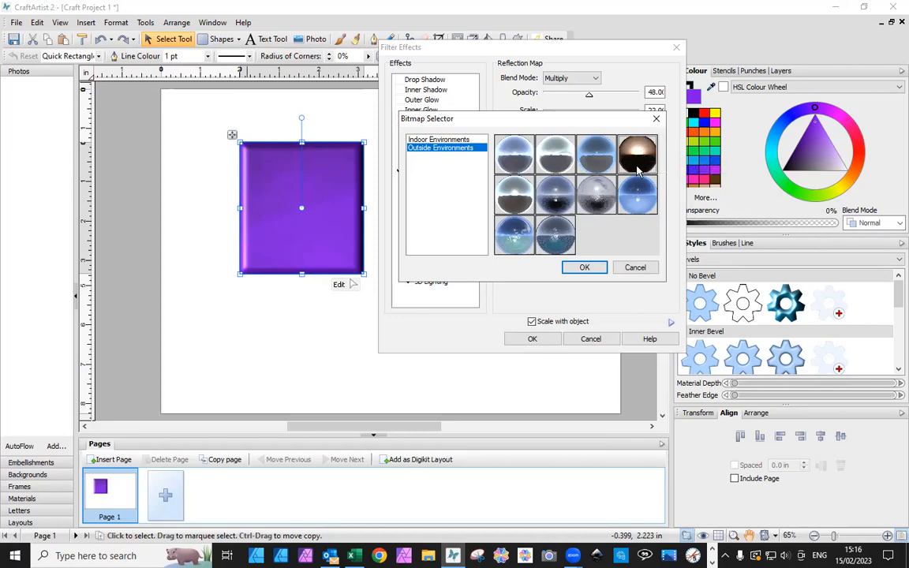
click(584, 267)
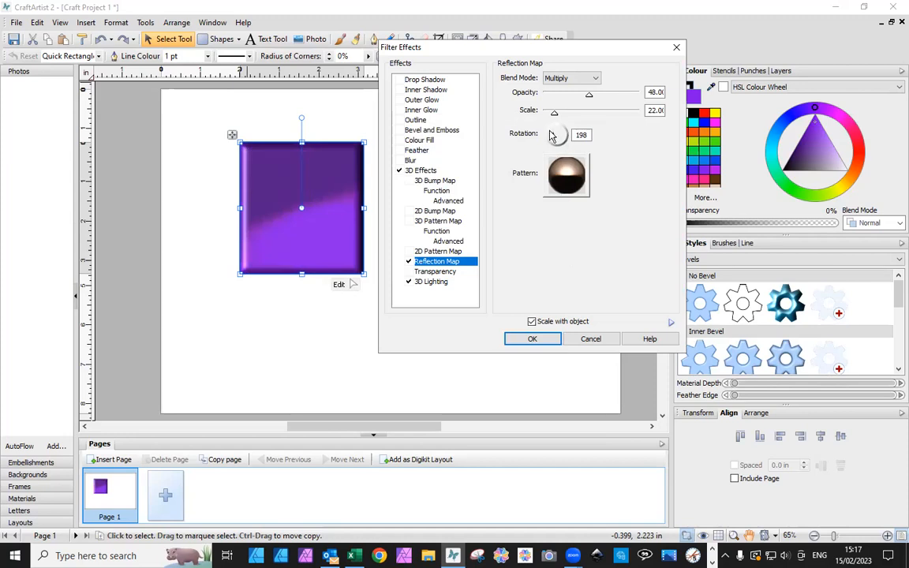
drag(553, 139, 574, 133)
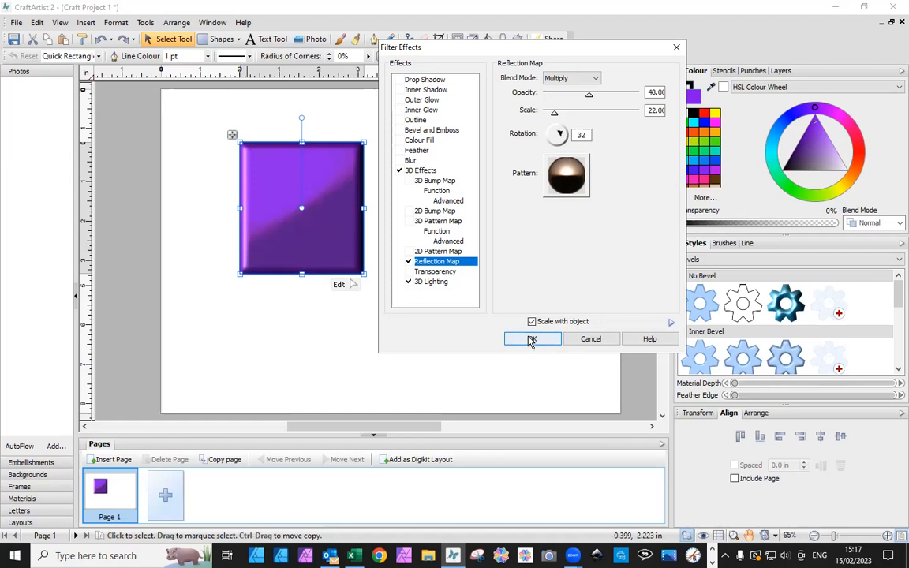
Set the Reflection Map to 62 opacity and Overlay blend mode, using the light metallic swirled sphere from Indoor Environments
mouse_move(589, 95)
mouse_down()
mouse_move(565, 95)
mouse_move(625, 103)
mouse_move(604, 99)
mouse_up()
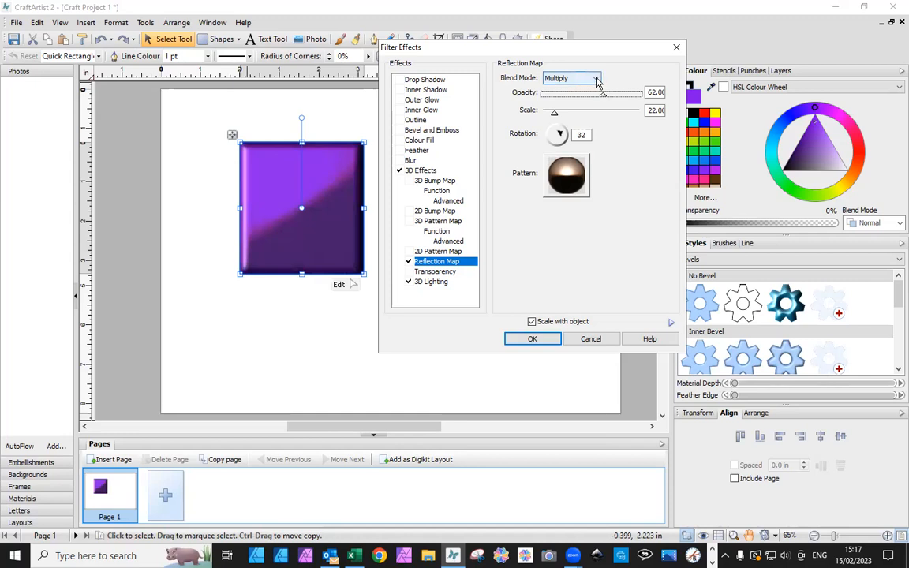
click(597, 79)
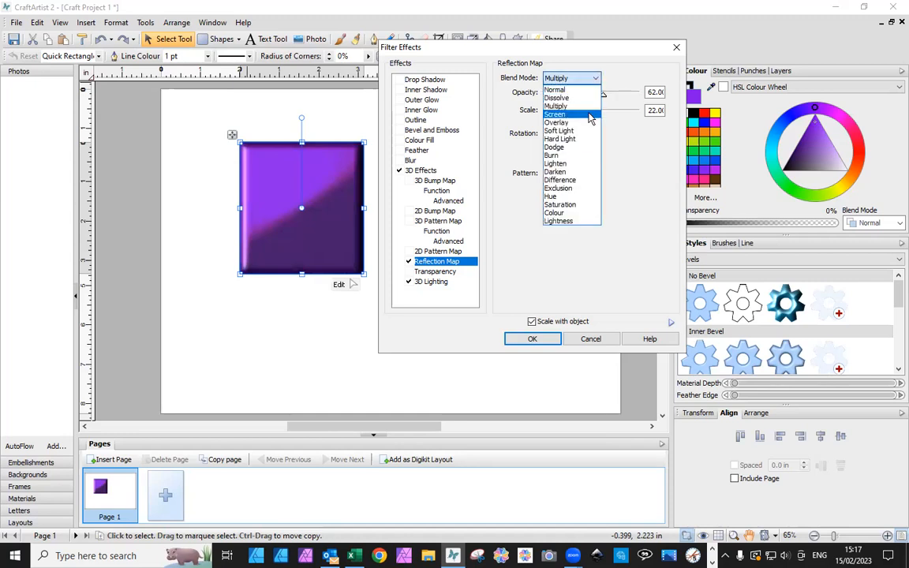
click(590, 123)
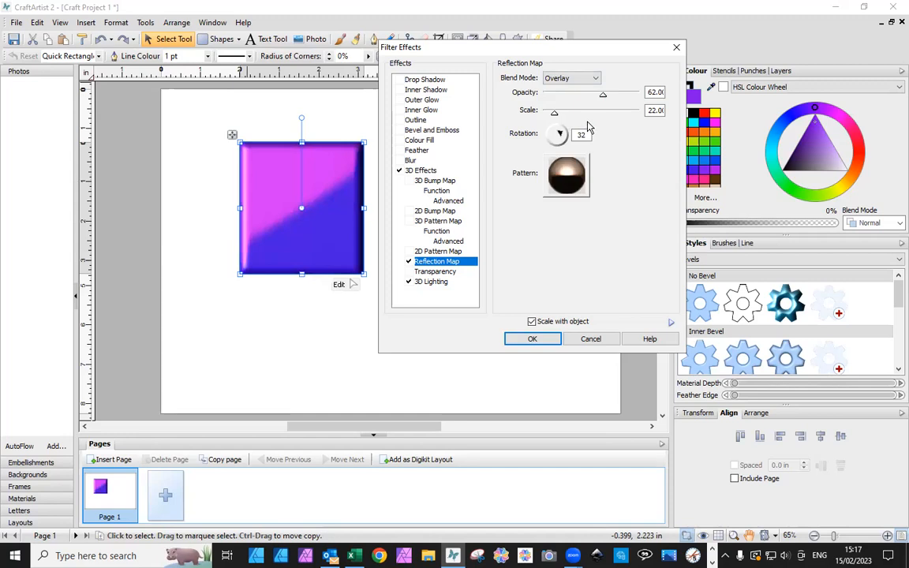
click(566, 174)
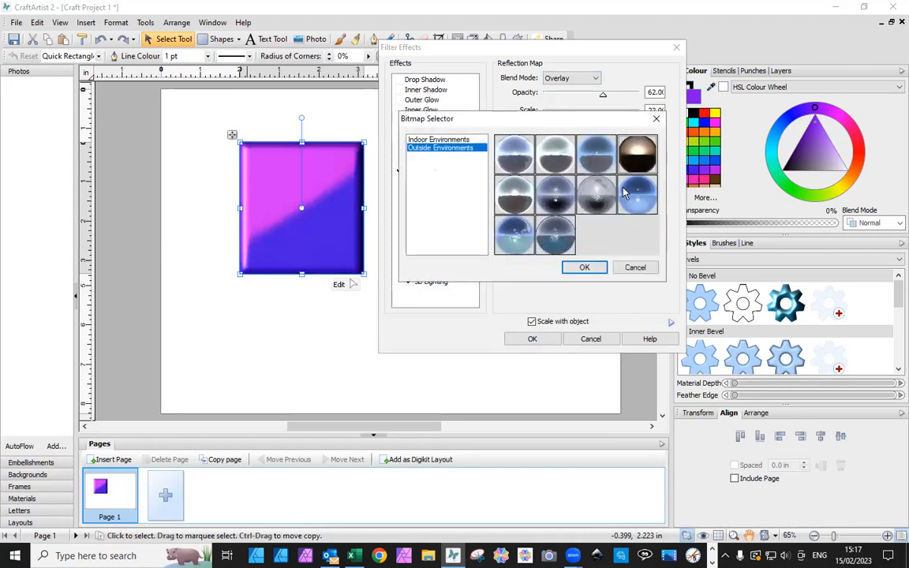
click(433, 139)
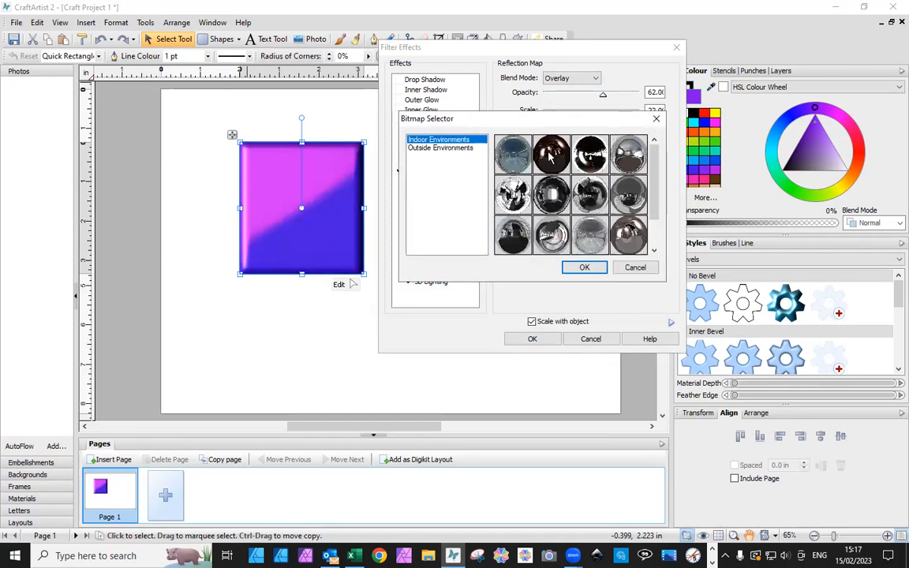
click(581, 267)
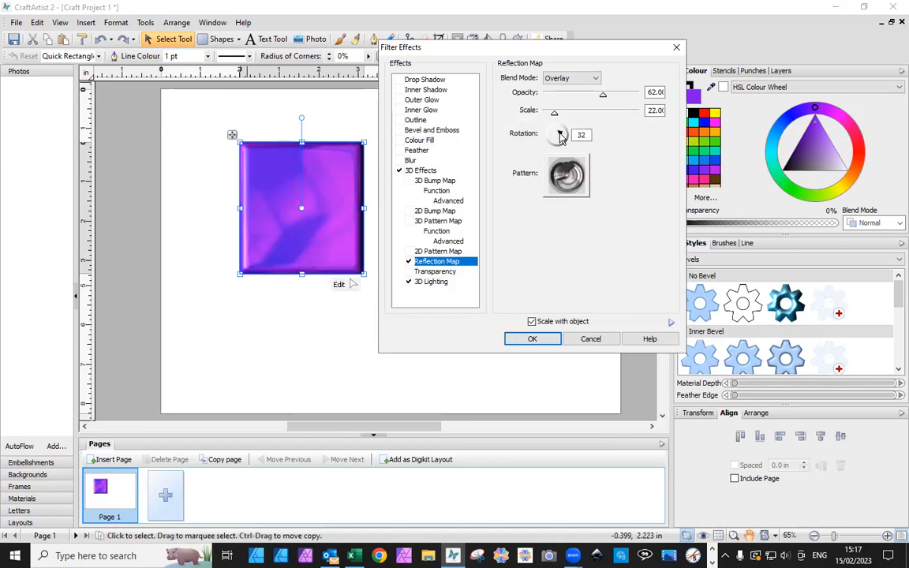
Set the Reflection Map's rotation to 307 and scale to 12, apply the effect and deselect the rectangle
drag(560, 130, 561, 145)
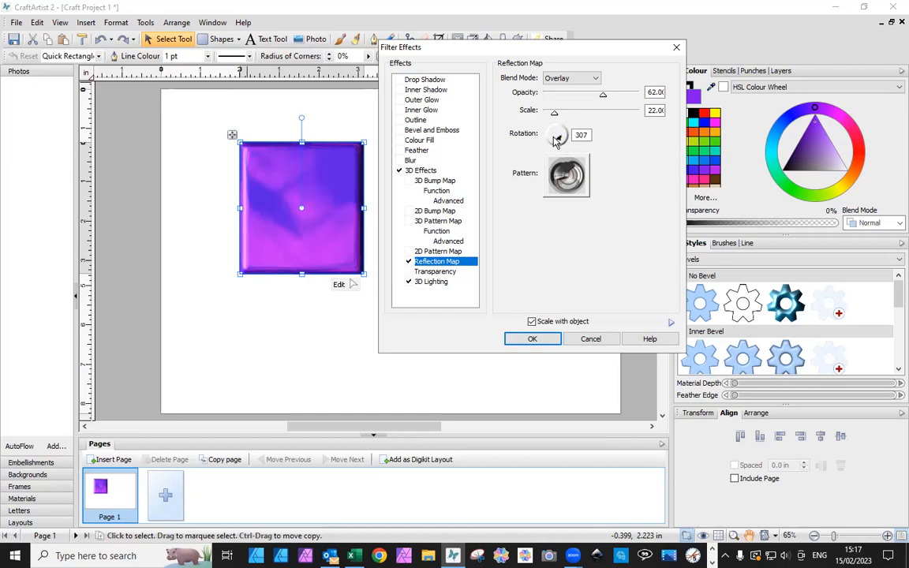
mouse_move(554, 113)
mouse_down()
mouse_move(572, 118)
mouse_move(550, 115)
mouse_up()
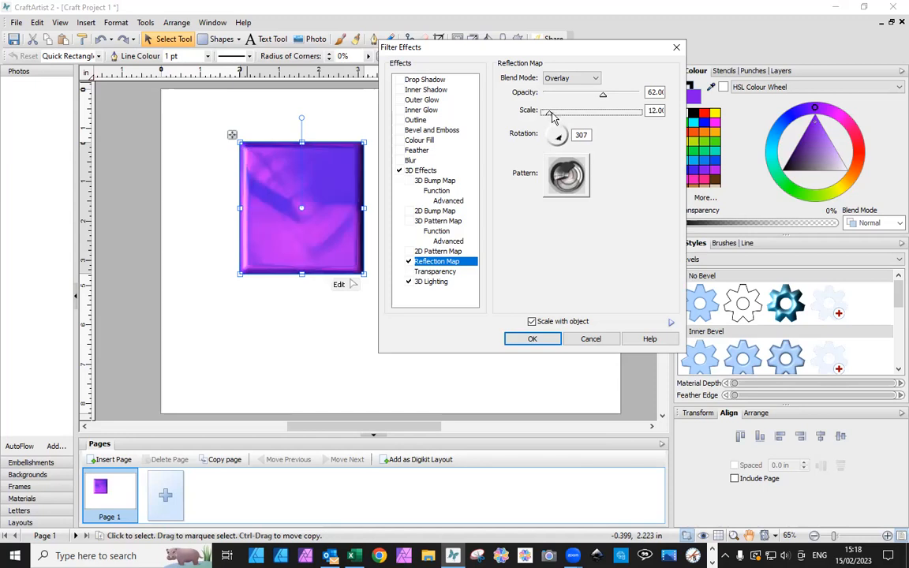
click(533, 340)
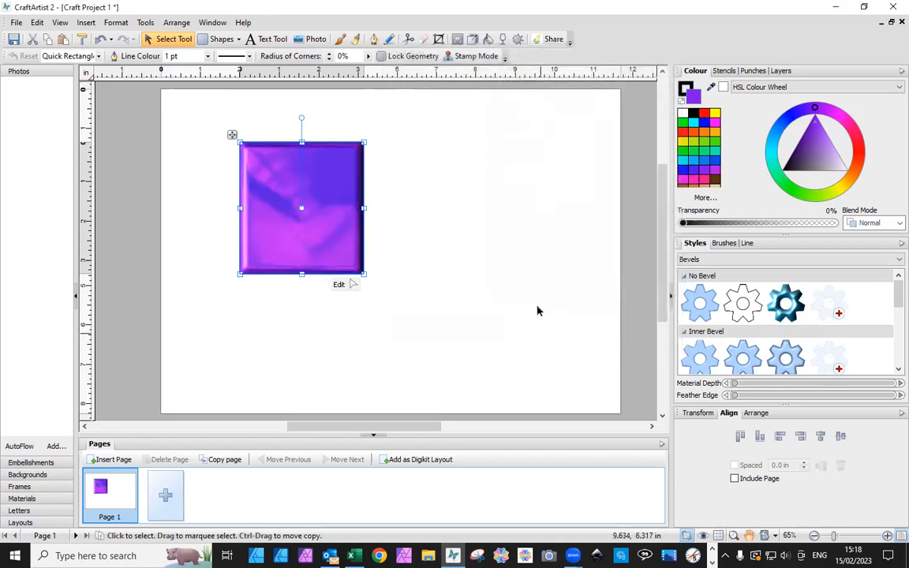
click(508, 213)
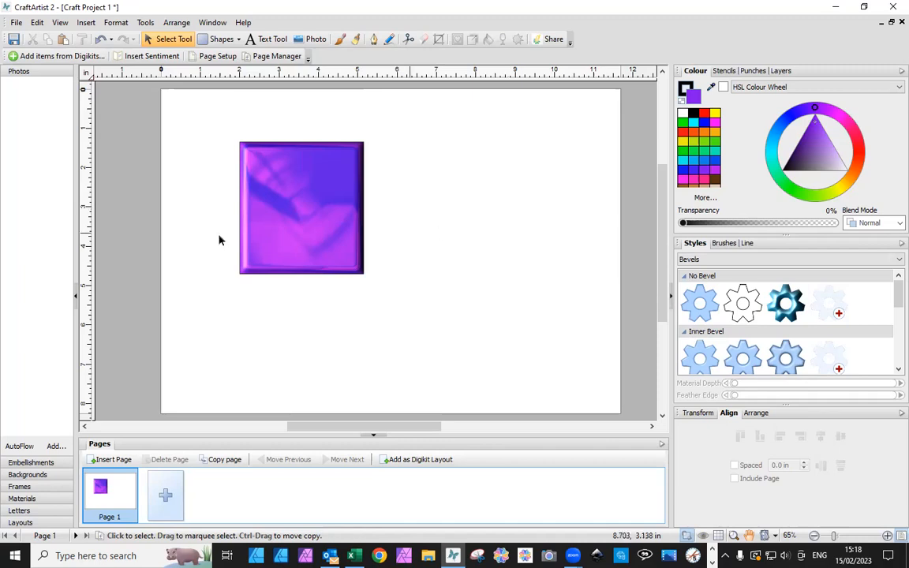
Save the rectangle's look as a graphic style named Purple design in the Bevels category, No Bevel subcategory
click(276, 221)
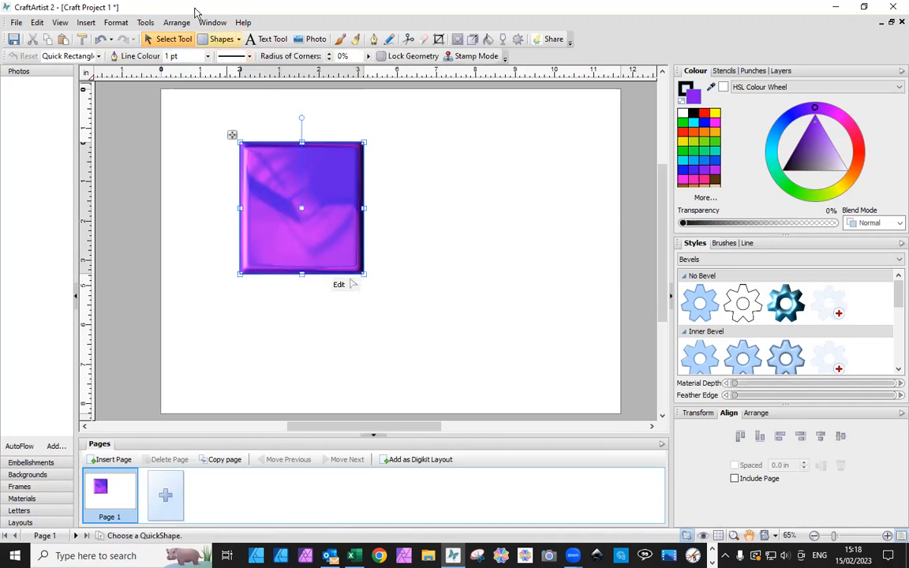
click(117, 23)
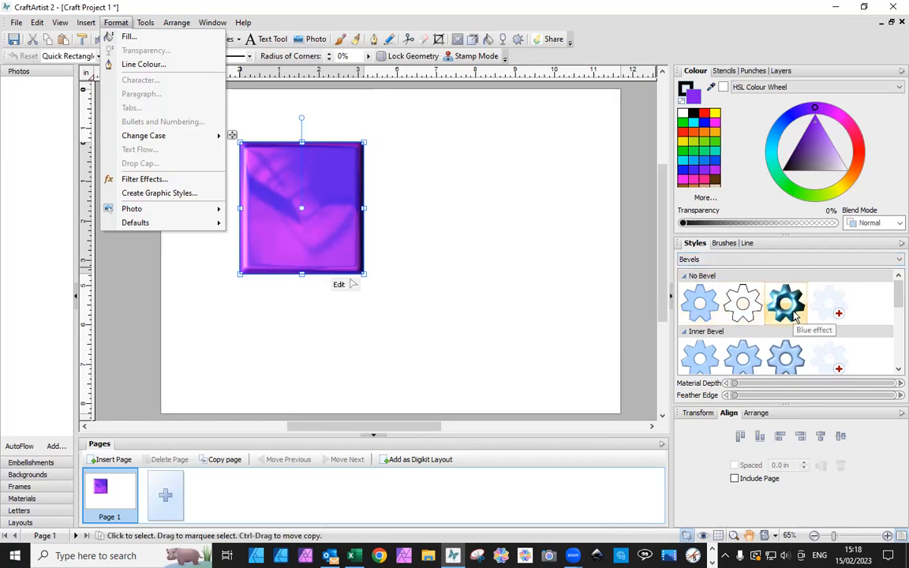
click(152, 199)
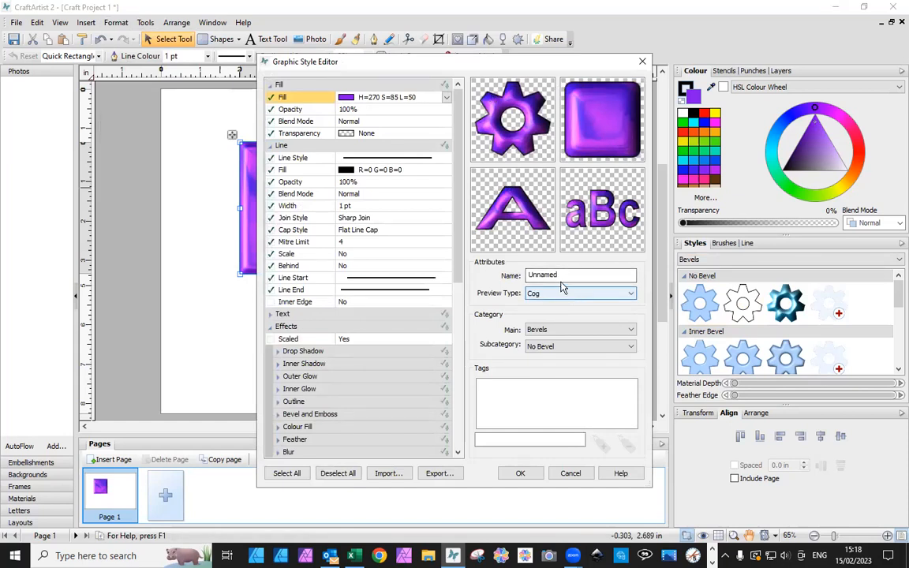
drag(560, 276, 526, 275)
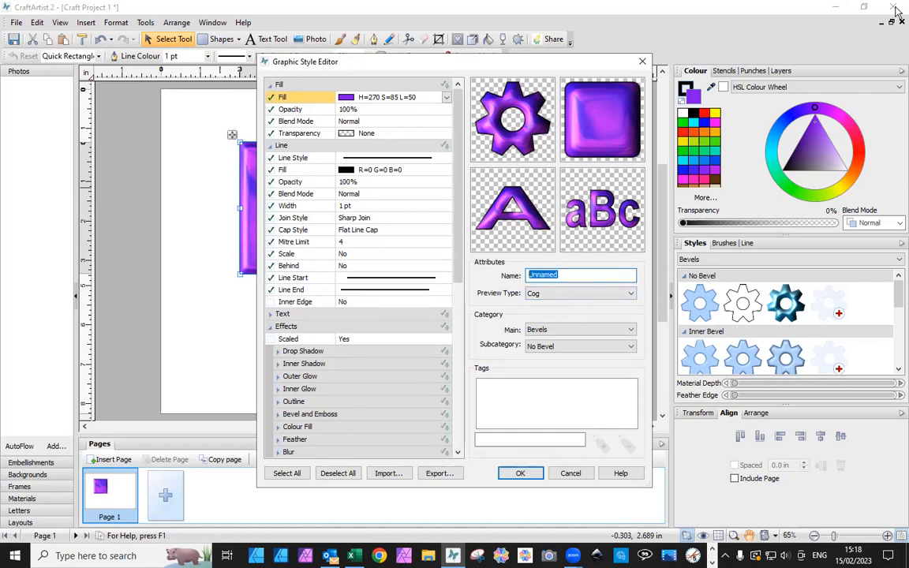
text(Purple design)
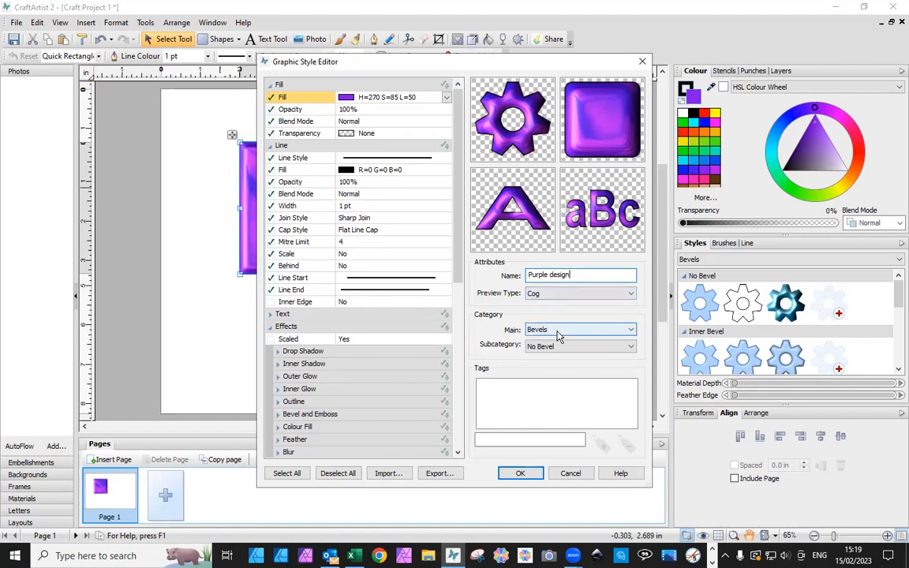
click(532, 474)
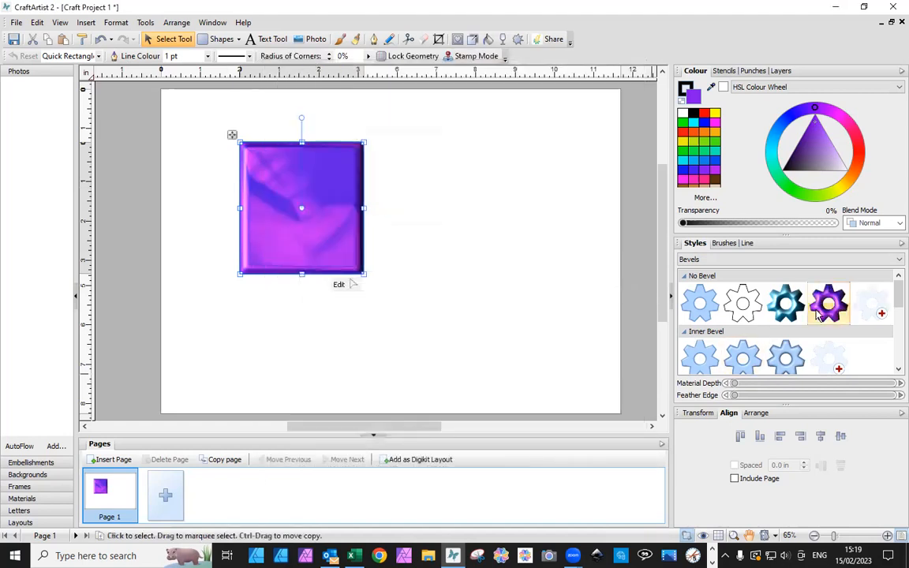
Delete the styled purple rectangle from the page
click(464, 269)
click(348, 246)
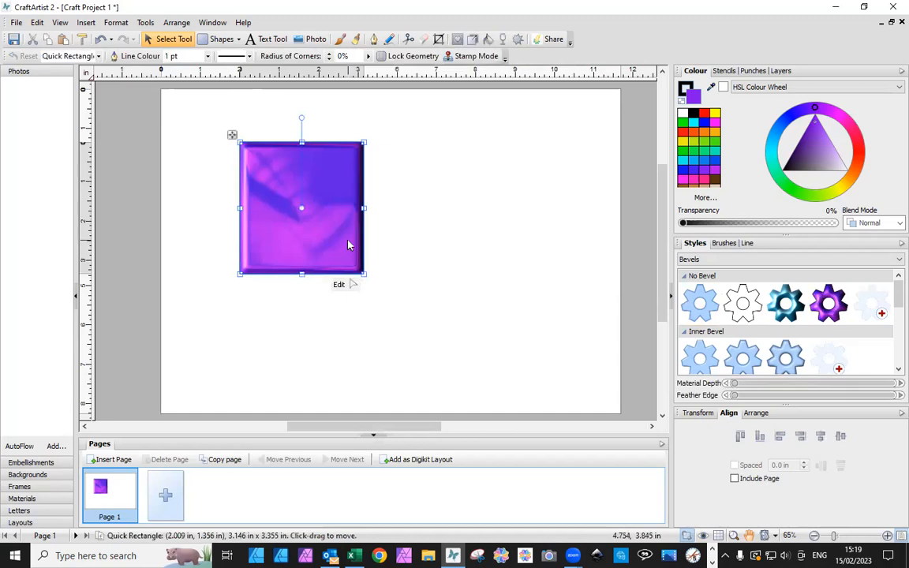
key(Delete)
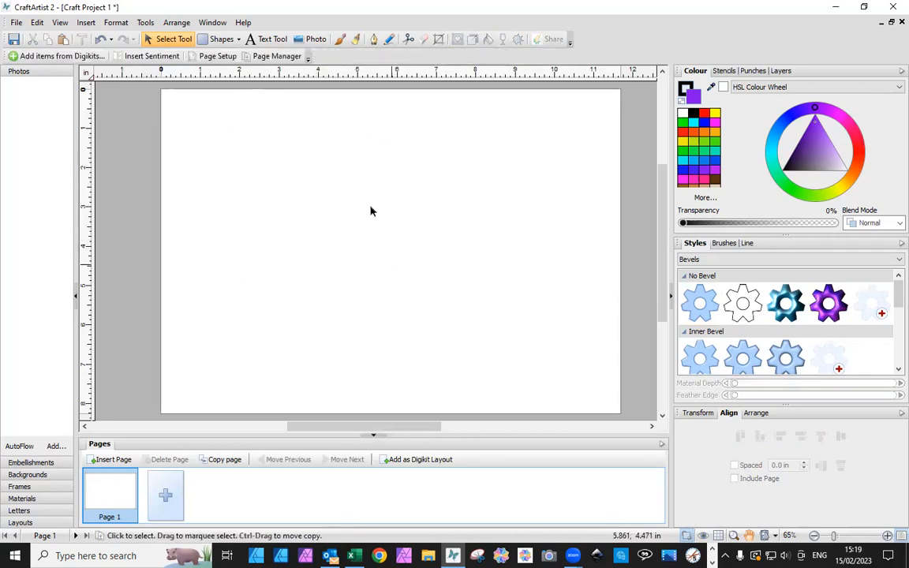
Draw a circle about 3.8 inches wide with the Quick Ellipse shape and apply the Purple design style to it
click(238, 38)
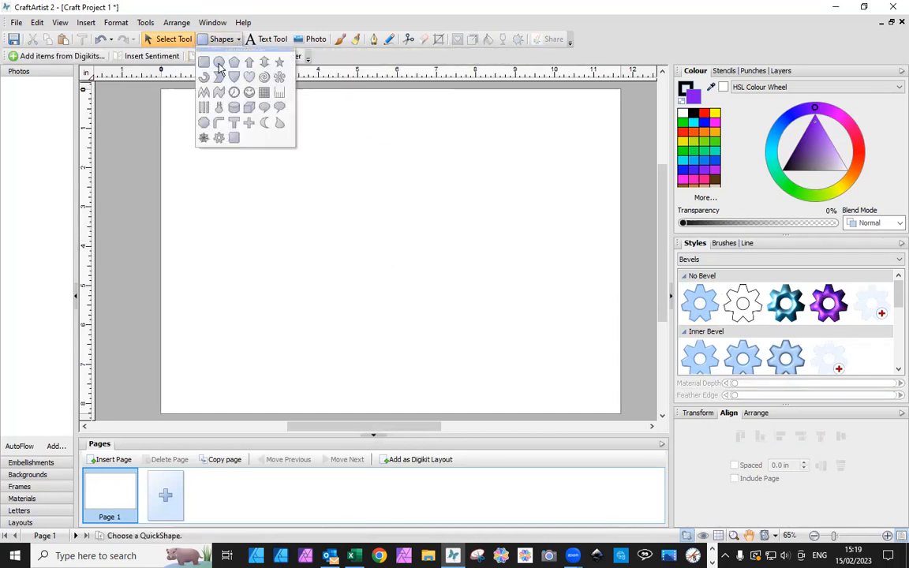
click(219, 69)
drag(237, 141, 391, 293)
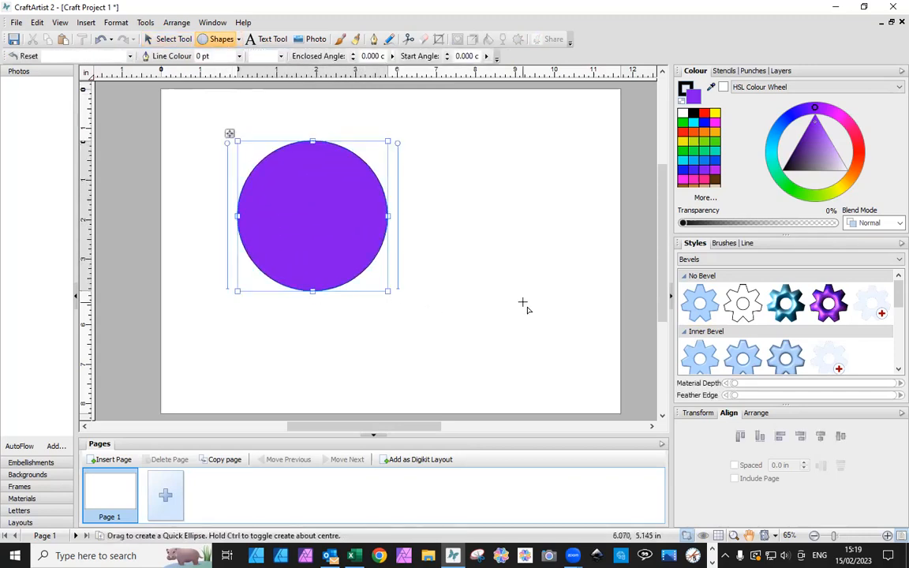
click(828, 302)
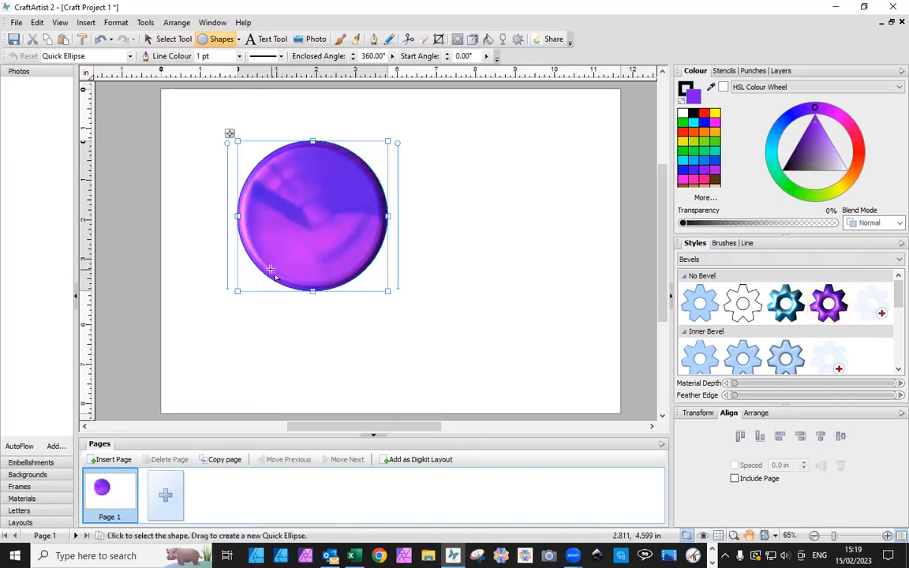
click(265, 324)
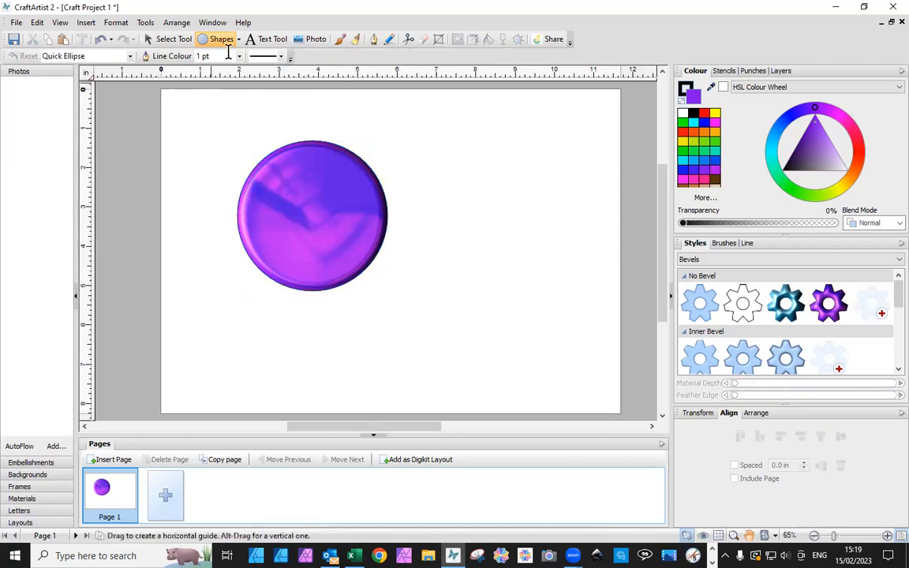
Place a small circular punch from the Shapes punches on the blank area beside the purple circle
click(751, 71)
scroll(719, 155, down, 5)
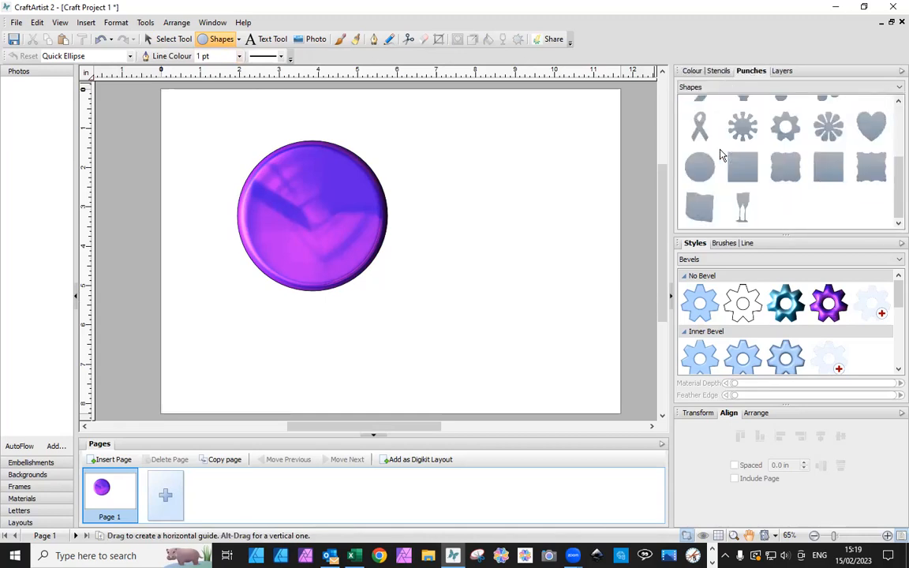
drag(710, 171, 544, 190)
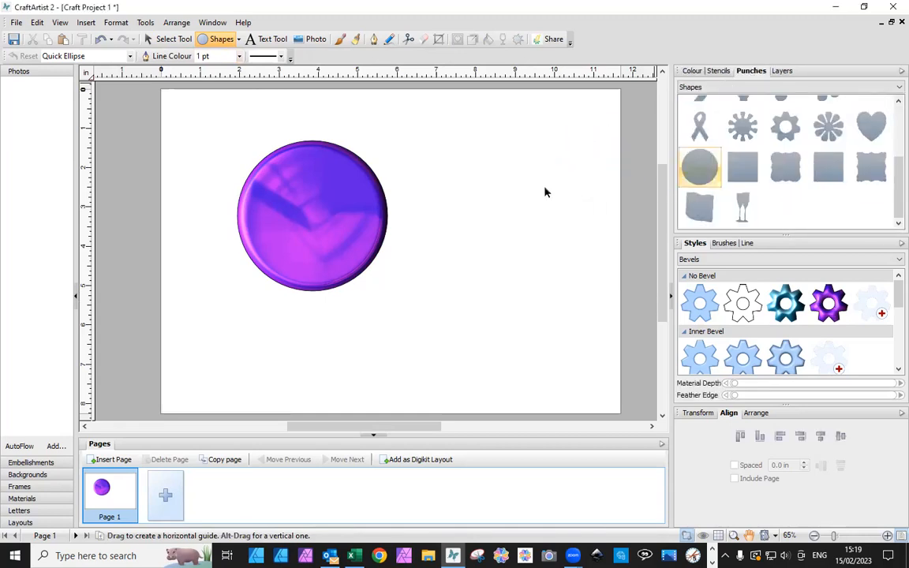
drag(389, 285, 469, 231)
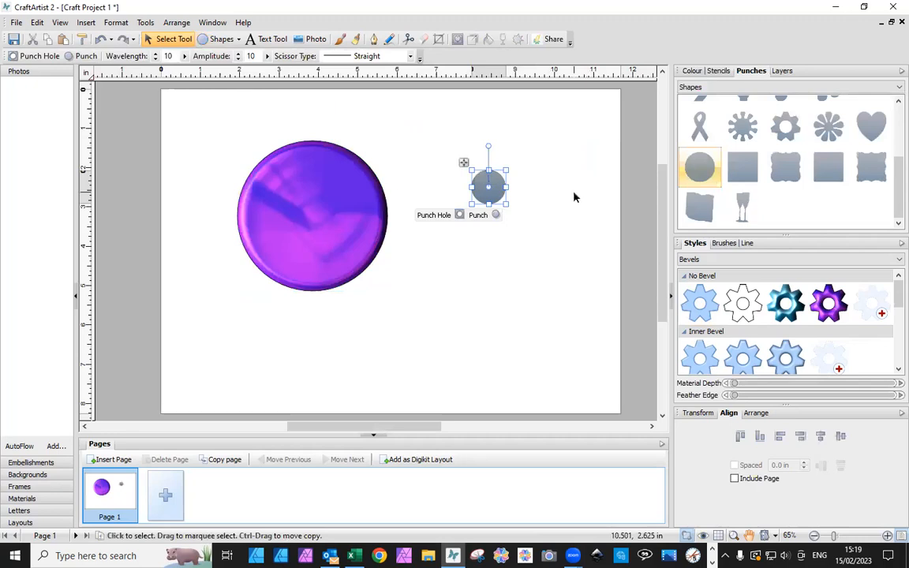
mouse_move(503, 202)
mouse_down()
mouse_move(540, 202)
mouse_move(506, 200)
mouse_up()
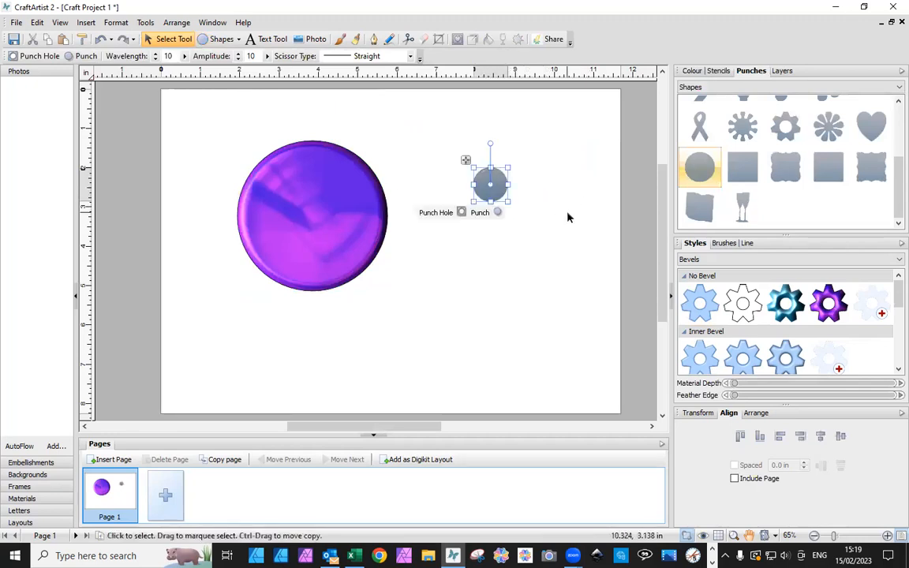
Duplicate the circular punch into a bottom-aligned pair and copy the pair below it to form a two-by-two group
key(ctrl+z)
drag(499, 200, 542, 200)
drag(437, 124, 601, 244)
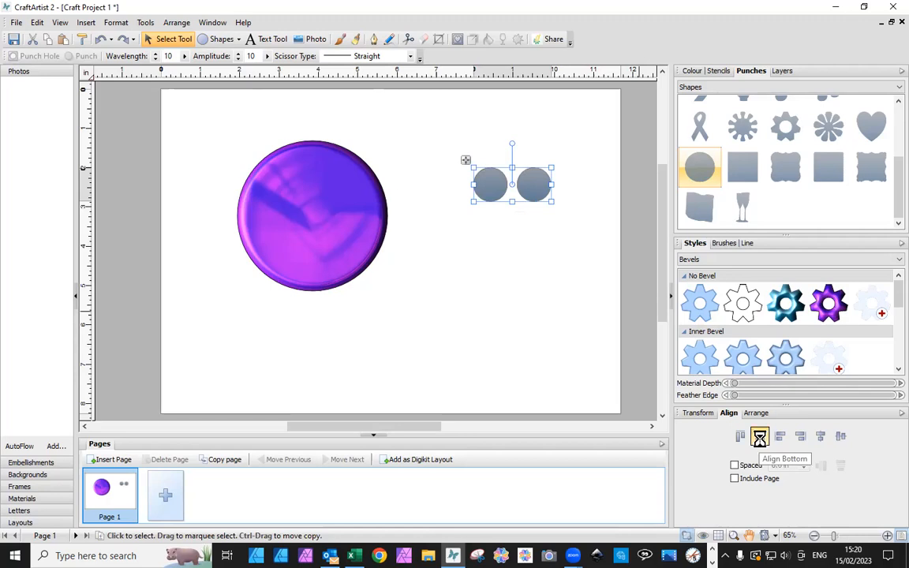
drag(528, 200, 529, 245)
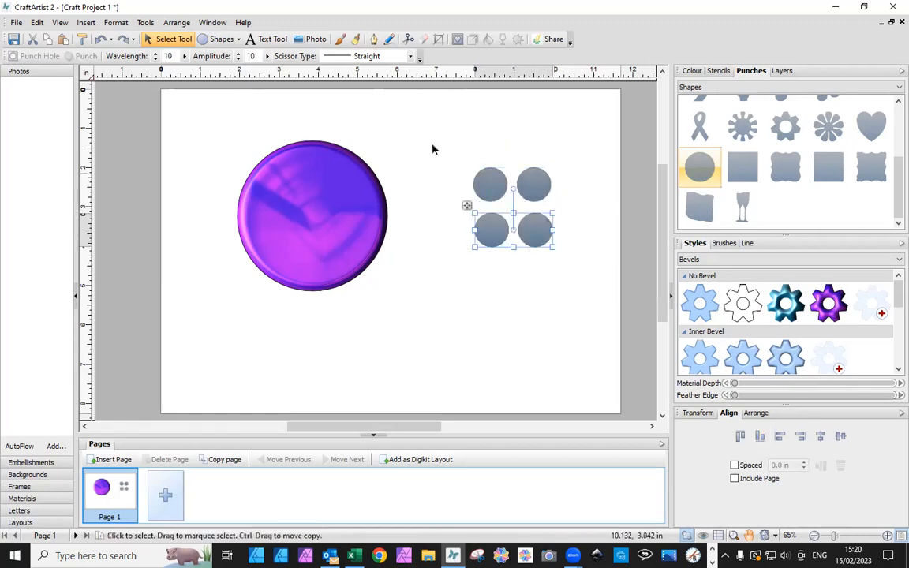
Select all four circular punches and move them together onto the centre of the purple circle
mouse_move(451, 140)
mouse_down()
mouse_move(533, 270)
mouse_move(604, 290)
mouse_up()
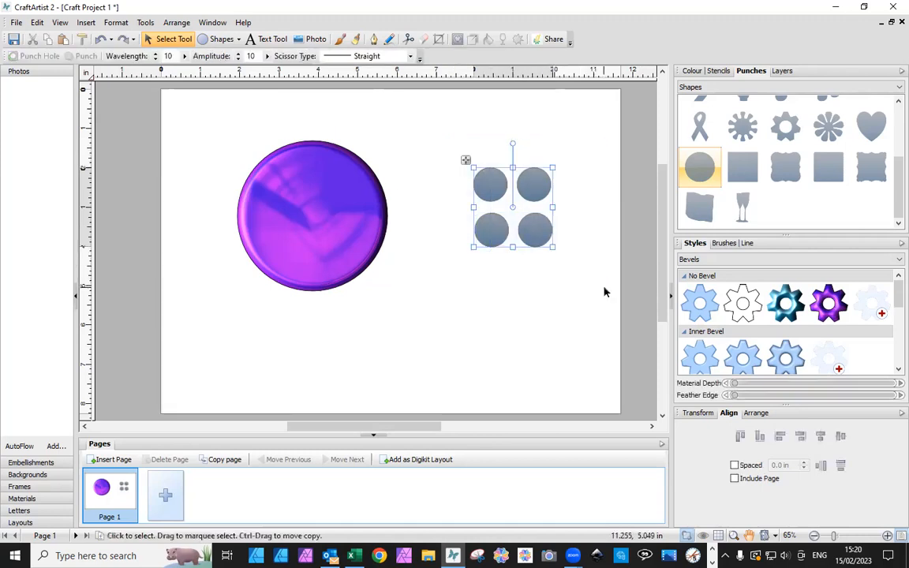
drag(486, 213, 348, 251)
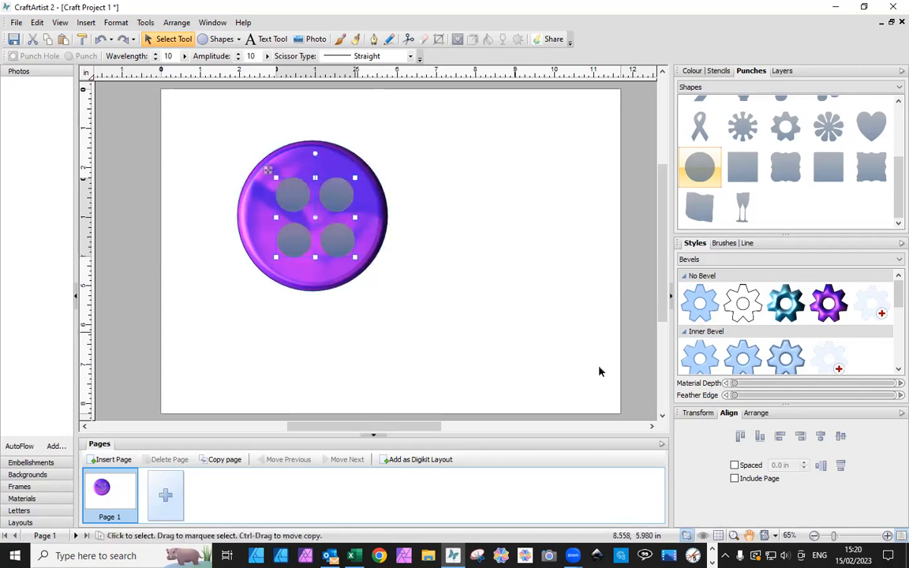
Punch a hole through the purple circle with each of the four circular punches, discarding the cut-out pieces
click(503, 348)
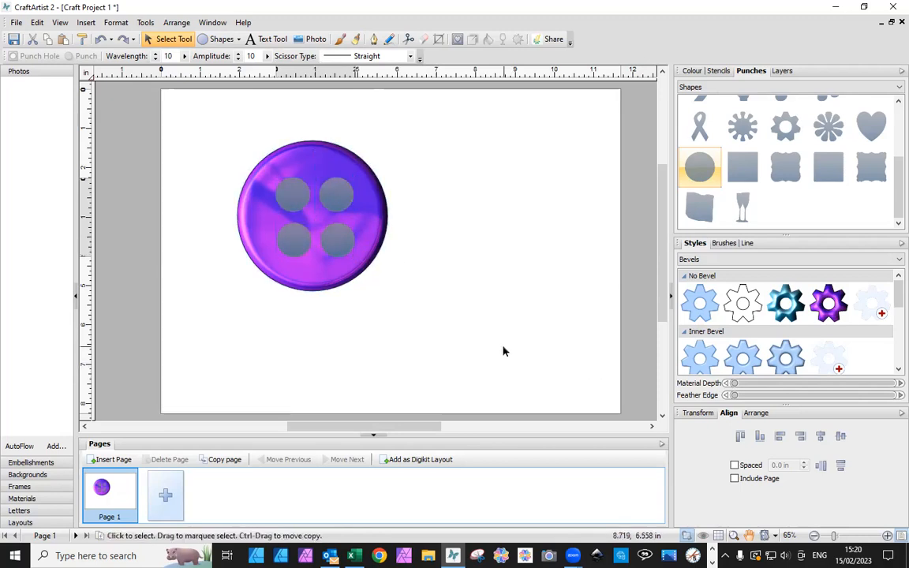
click(295, 196)
click(230, 227)
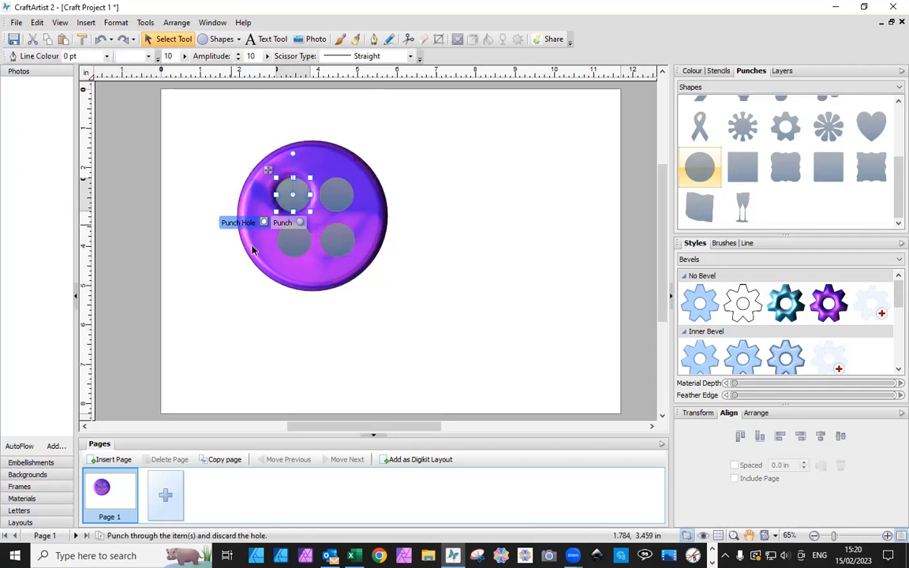
click(296, 239)
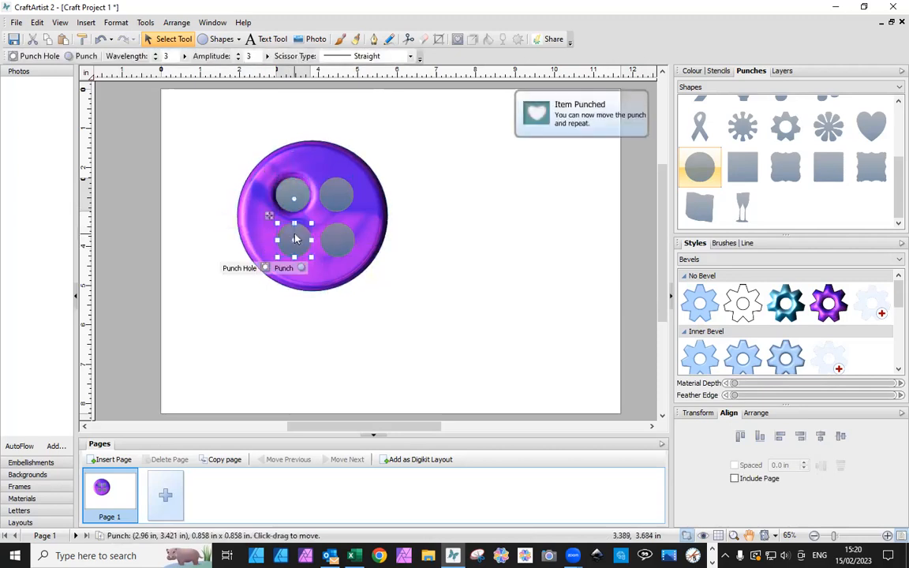
click(239, 267)
click(338, 239)
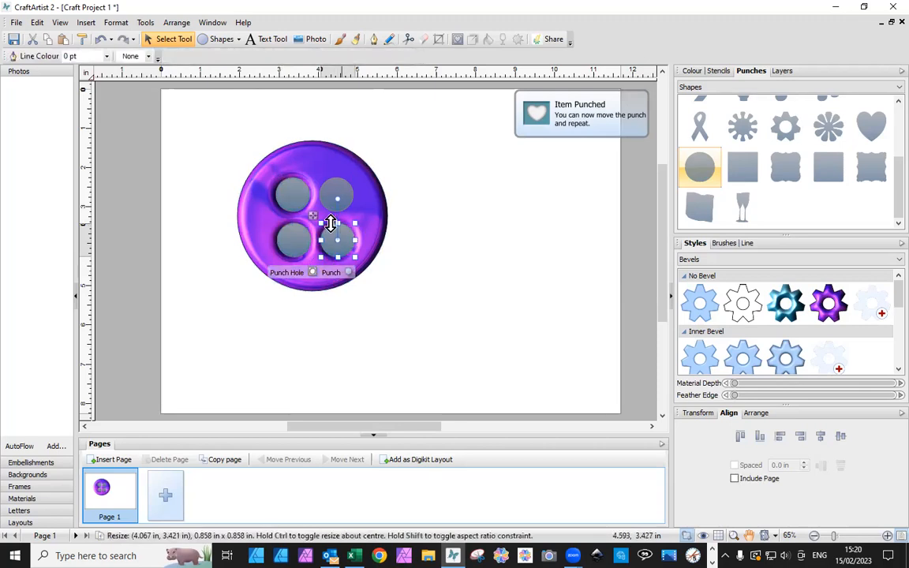
click(290, 274)
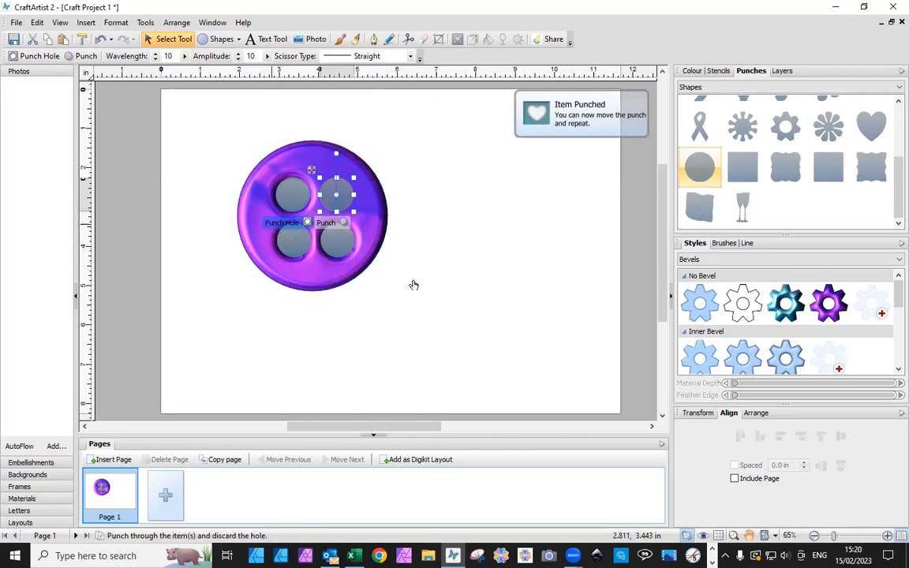
click(434, 299)
Delete the four leftover punch shapes and the finished purple button from the page
drag(218, 146, 405, 299)
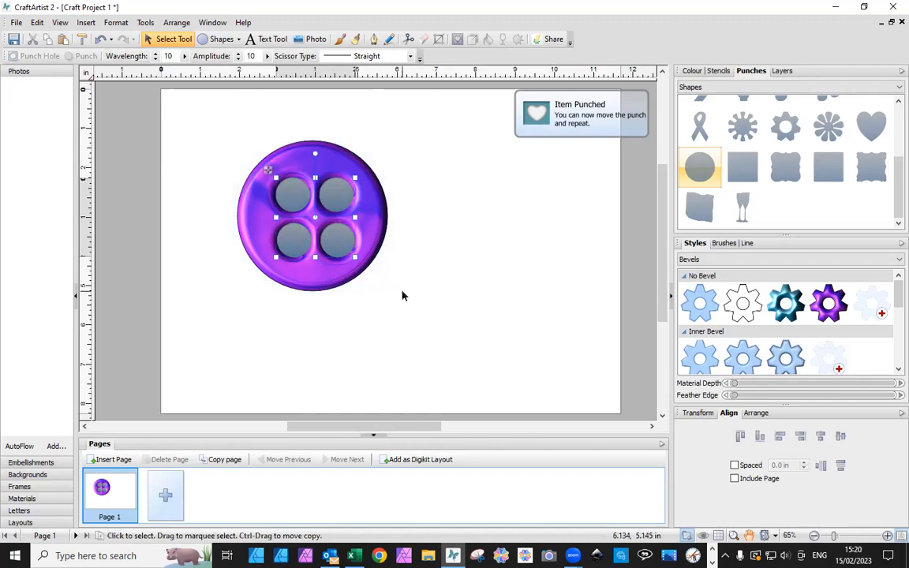
click(402, 296)
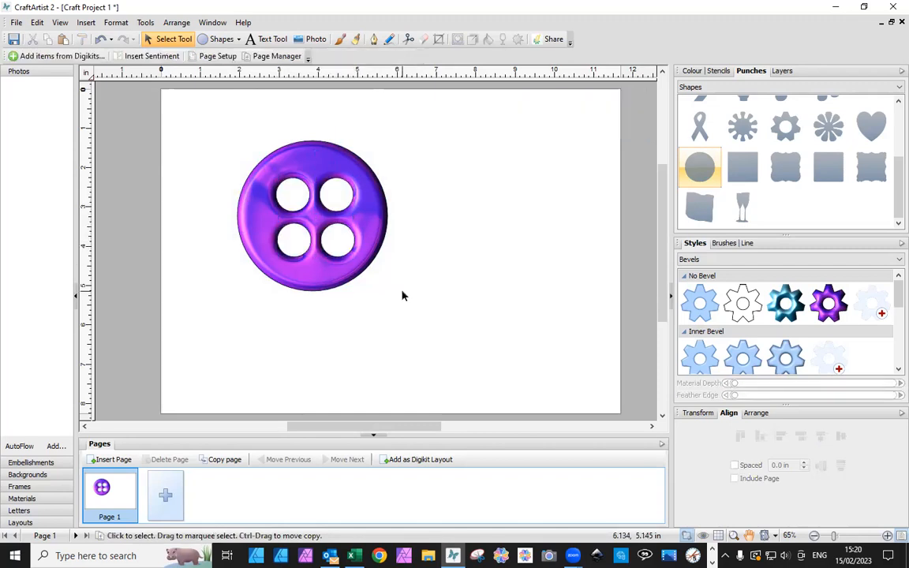
click(373, 260)
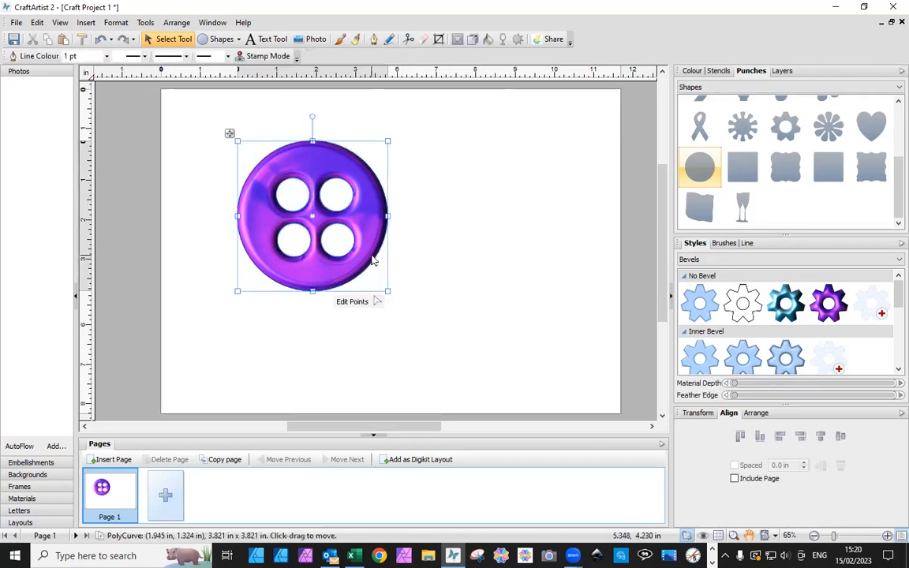
key(Delete)
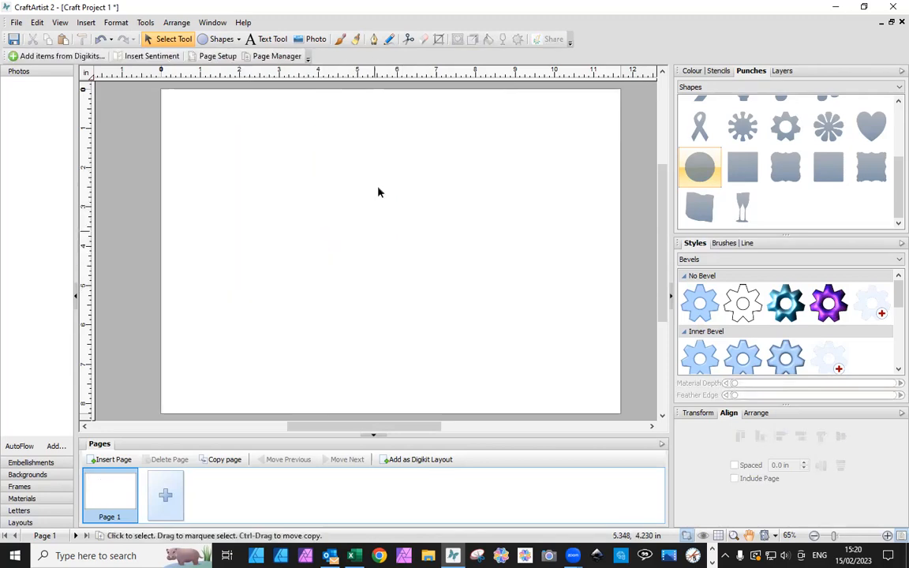
Add a first name in capitals as artistic text about 142 pt high across the upper part of the page
click(268, 39)
drag(242, 105, 308, 174)
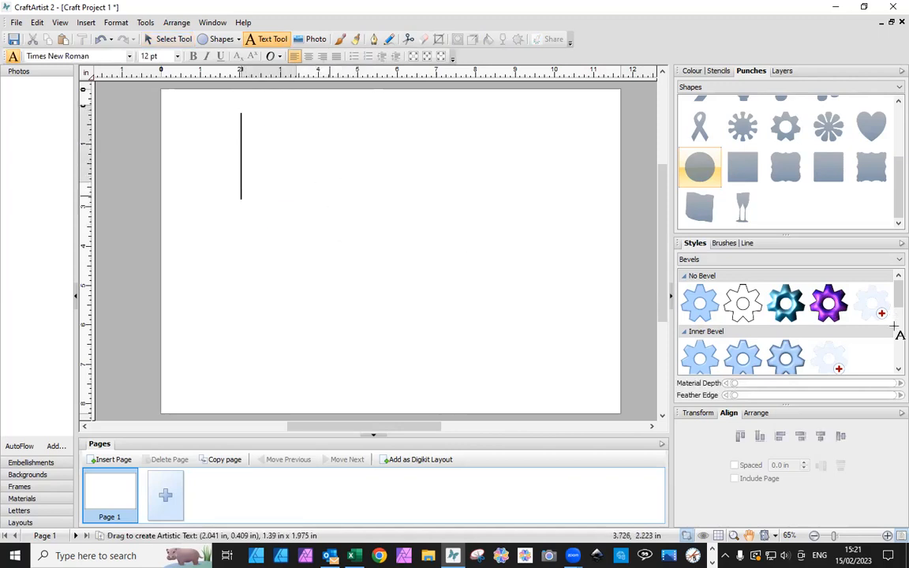
text(S)
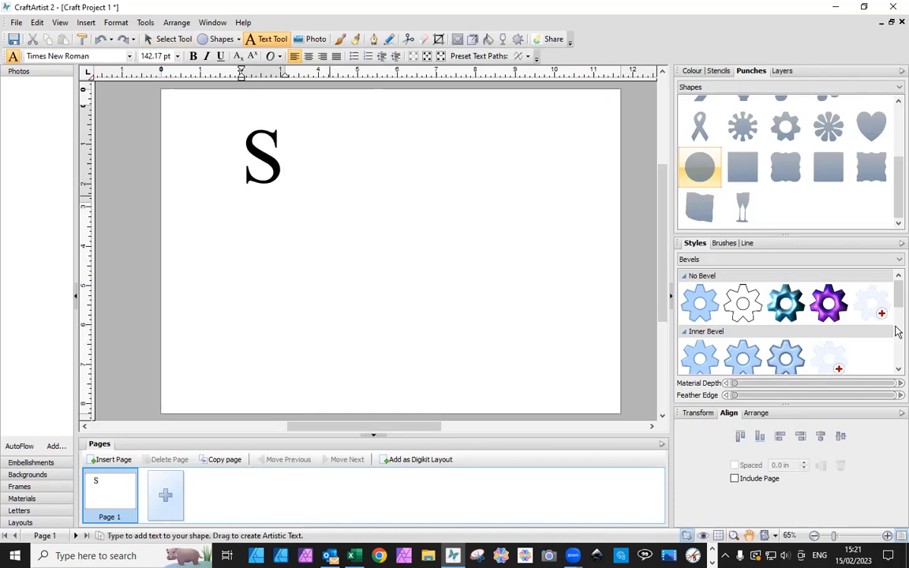
text(U)
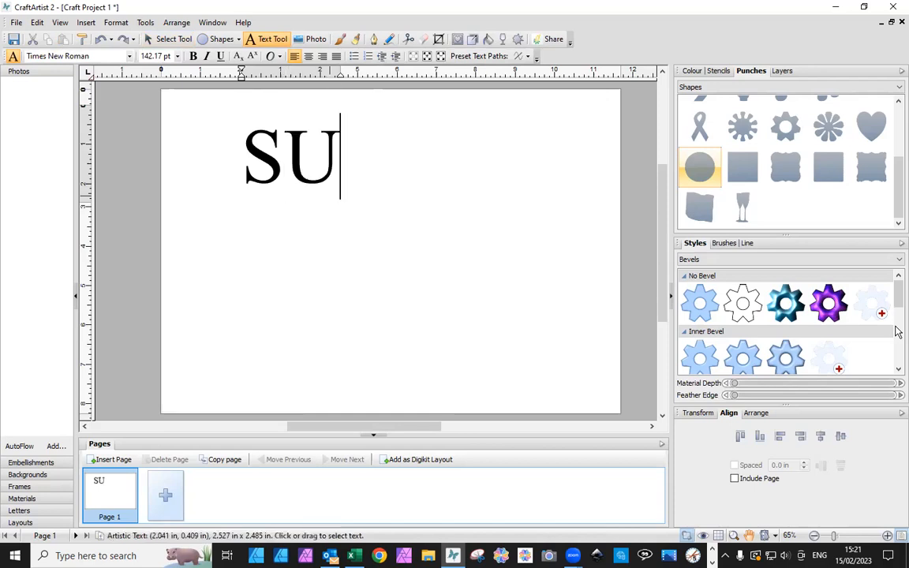
text(SA)
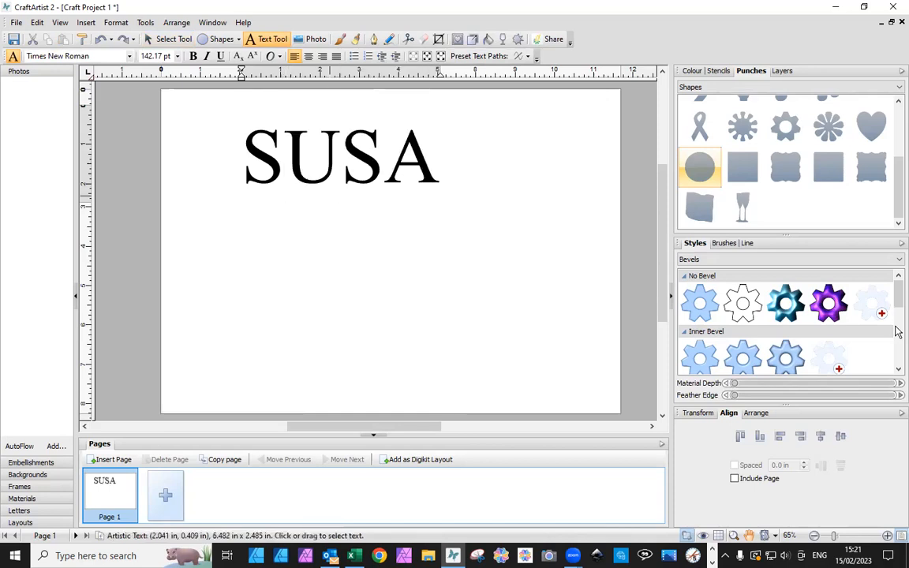
text(N)
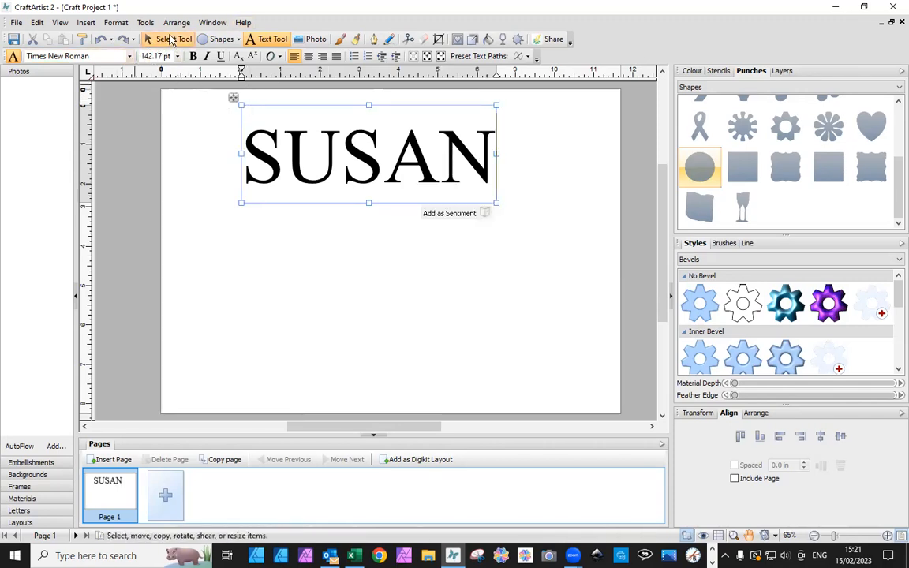
Set the name text's font to VAGRounded BT and apply the Purple design style to it
click(170, 40)
click(112, 56)
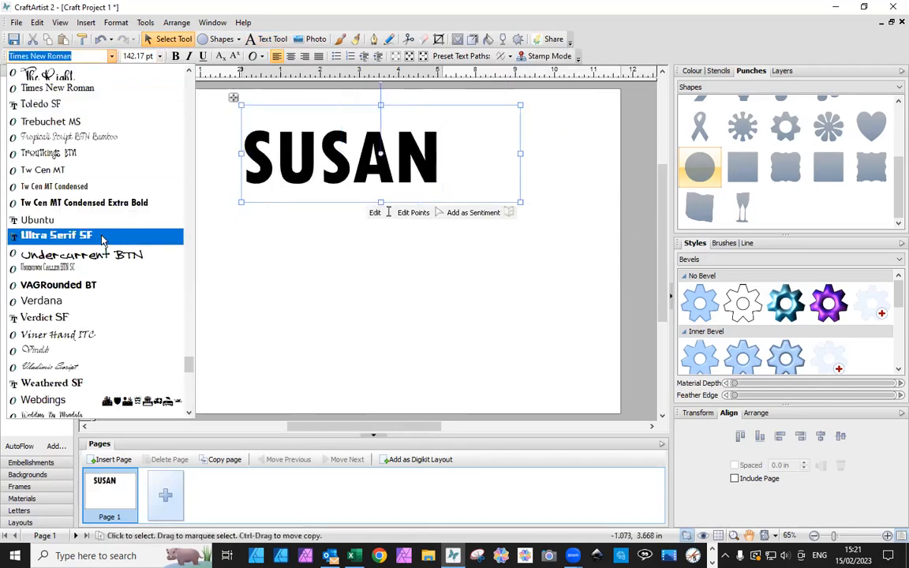
click(88, 288)
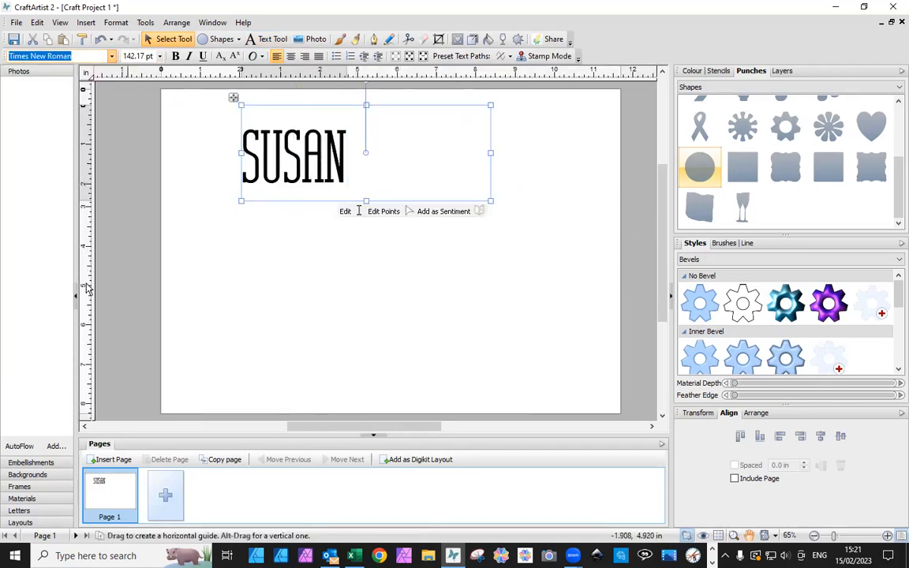
click(843, 315)
click(380, 339)
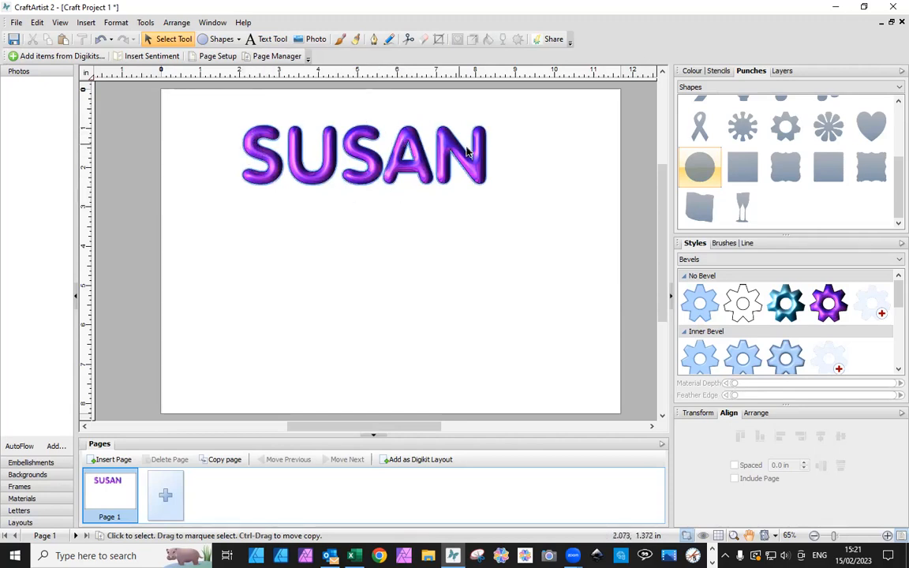
click(369, 165)
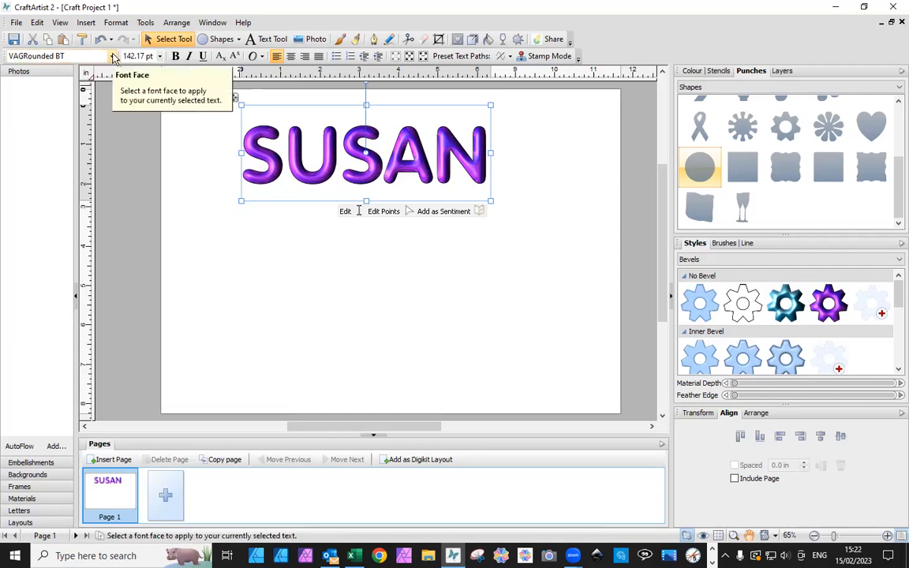
click(259, 282)
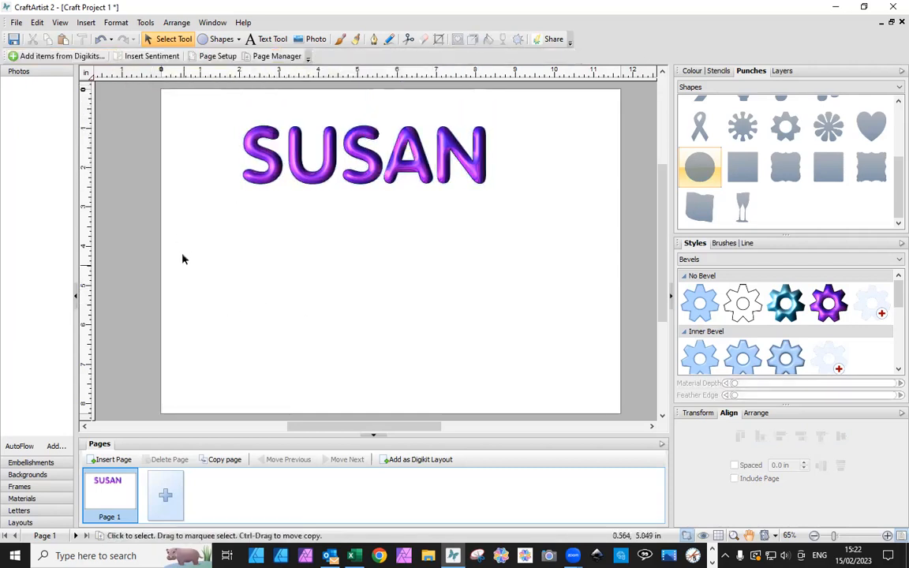
Add the word HAPPY as artistic text of about 75 pt below the styled name
click(268, 39)
drag(231, 220, 260, 268)
text(h)
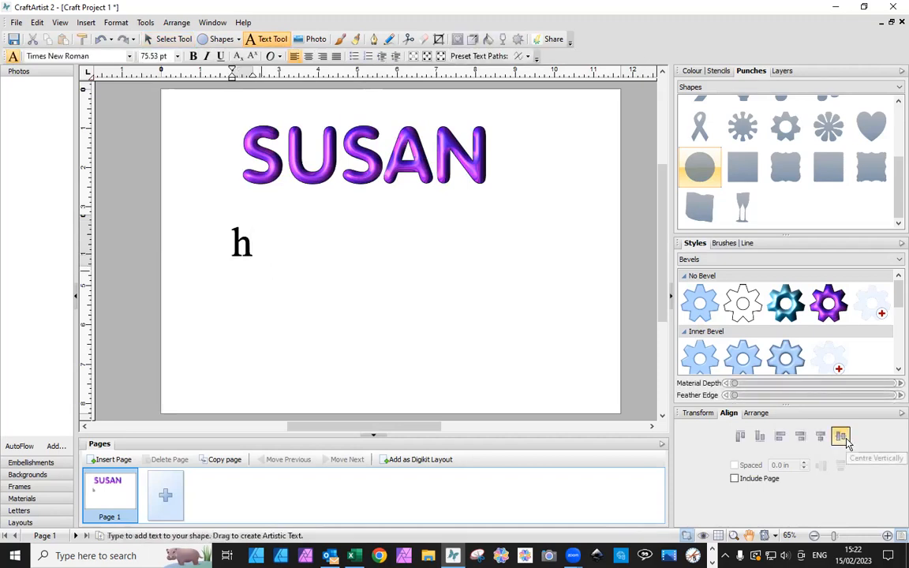
key(BackSpace)
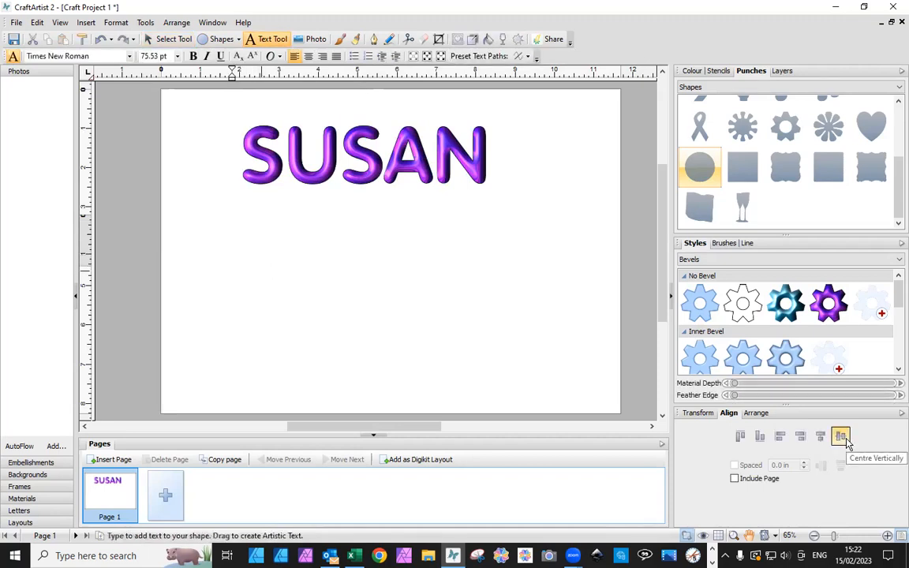
text(HAPPY)
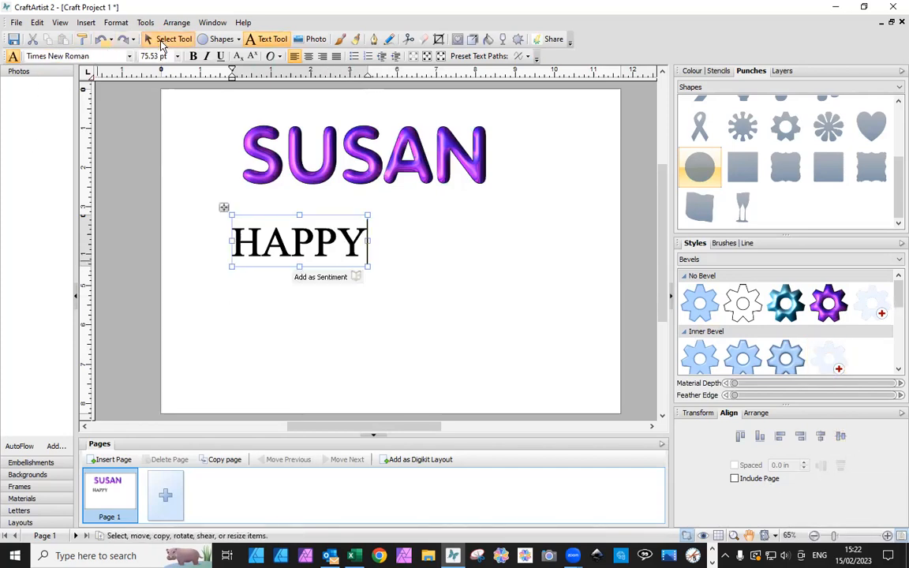
Apply the Purple design style to the HAPPY text, keeping its Times New Roman font
click(163, 43)
click(828, 303)
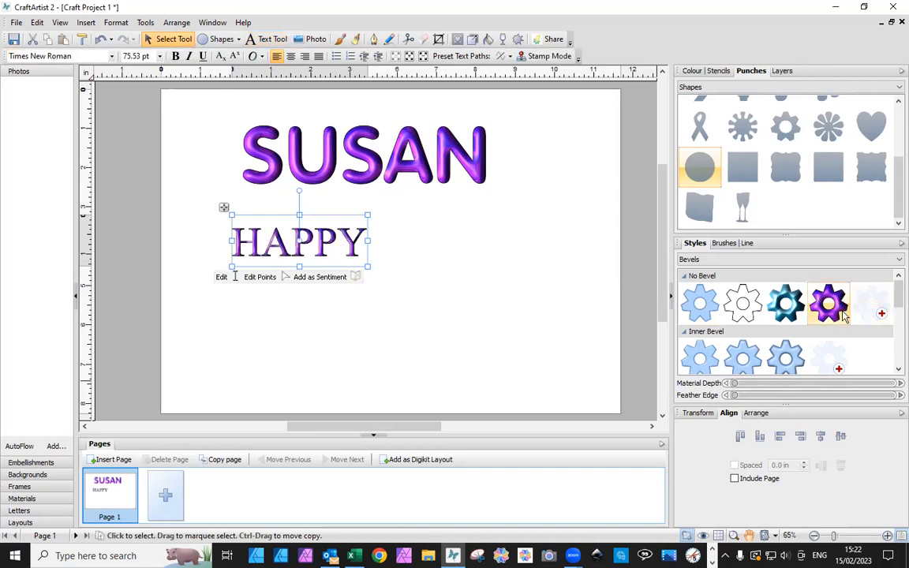
click(374, 295)
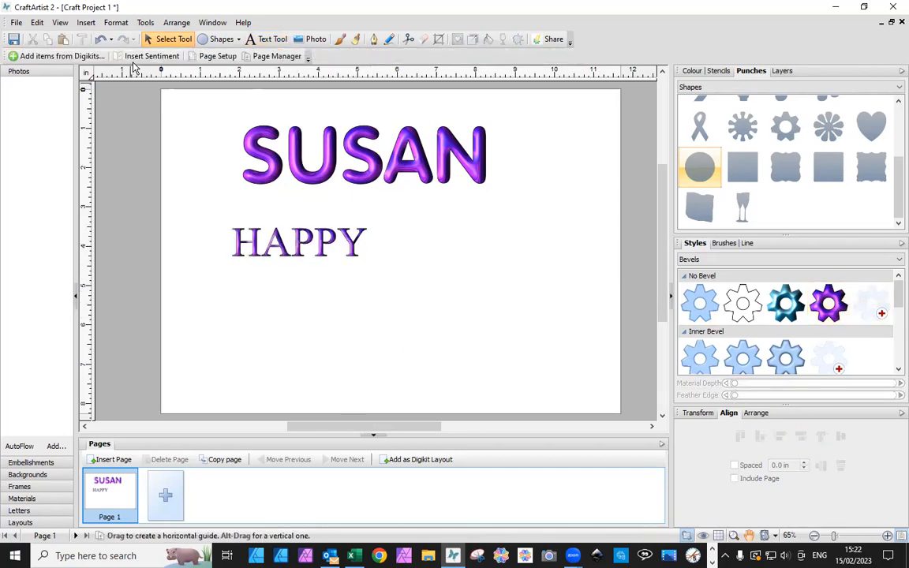
Add BIRTHDAY as artistic text of about 143 pt below HAPPY, correcting its first letter to a capital B
click(254, 39)
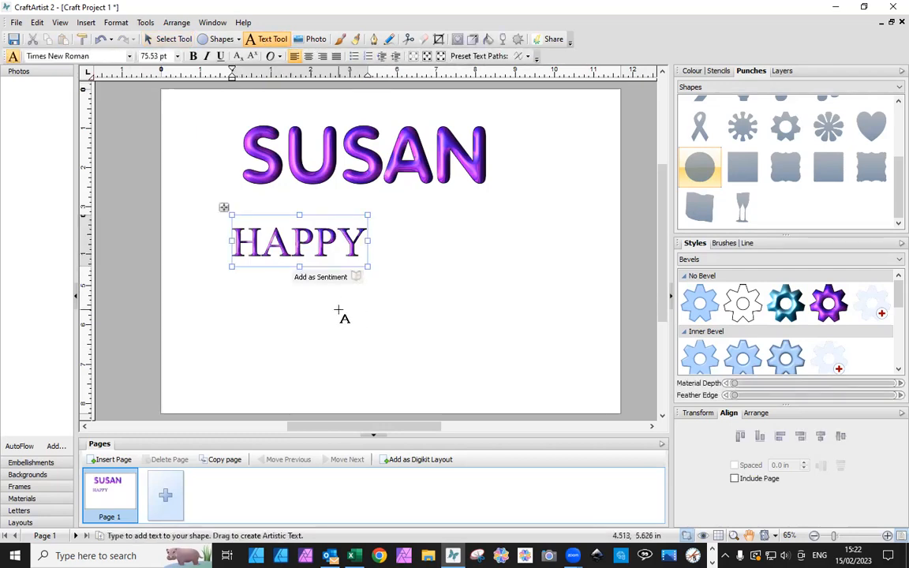
click(339, 310)
drag(355, 371, 387, 396)
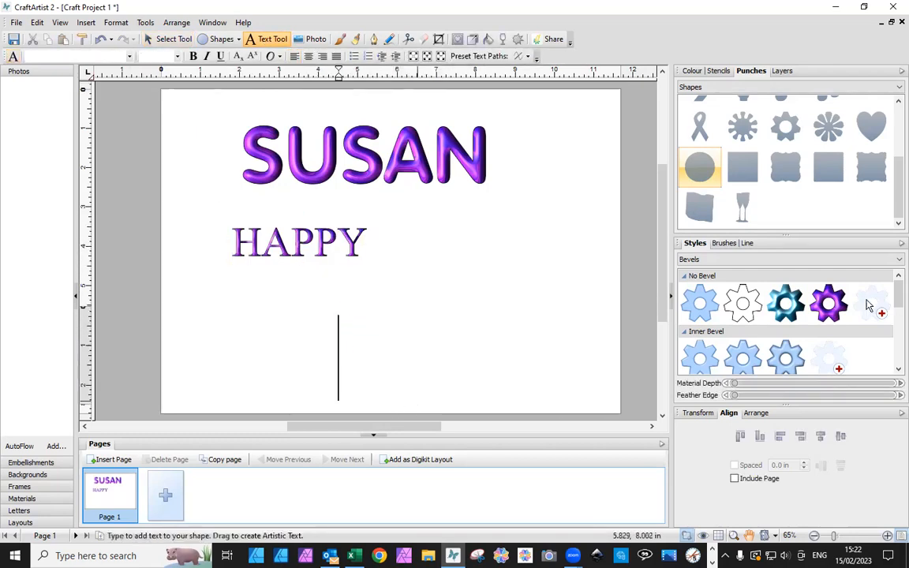
text(bIRTHDA)
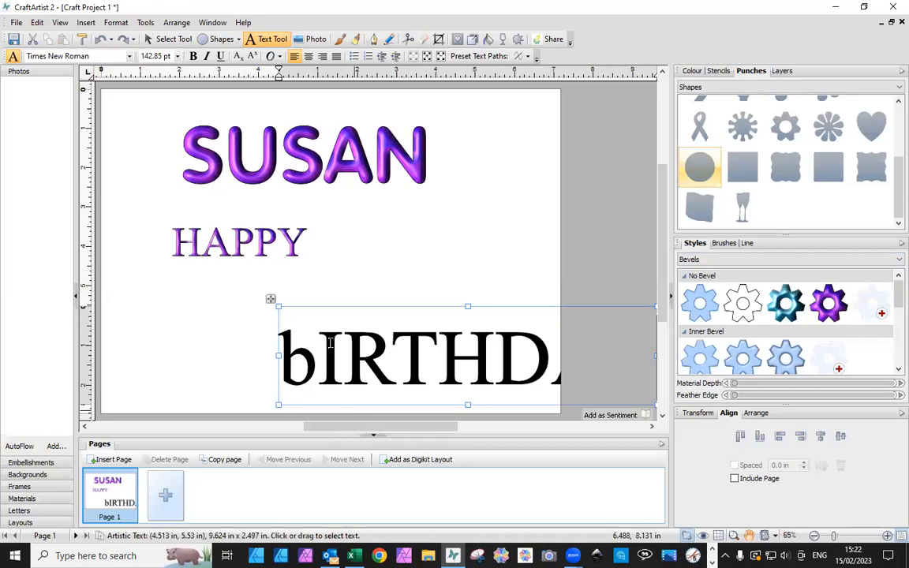
drag(318, 347, 264, 320)
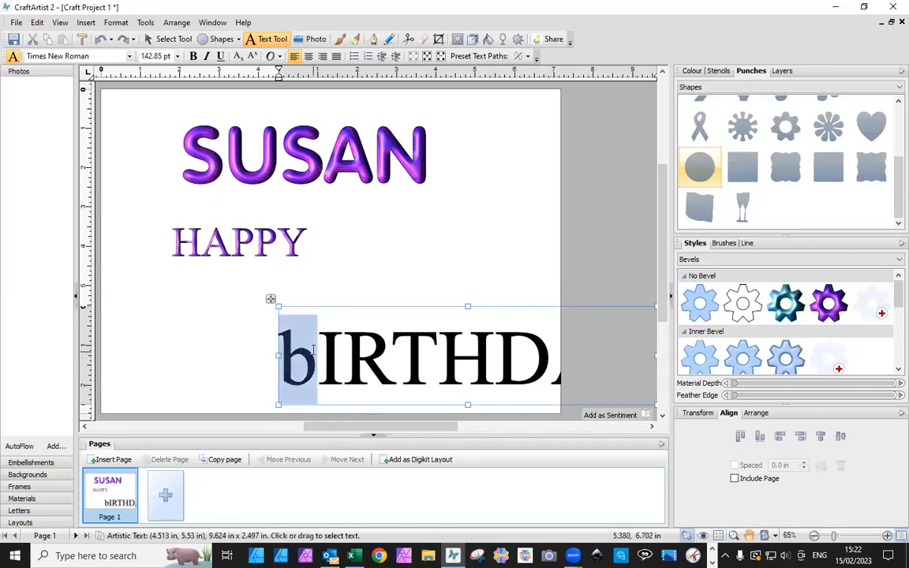
text(B)
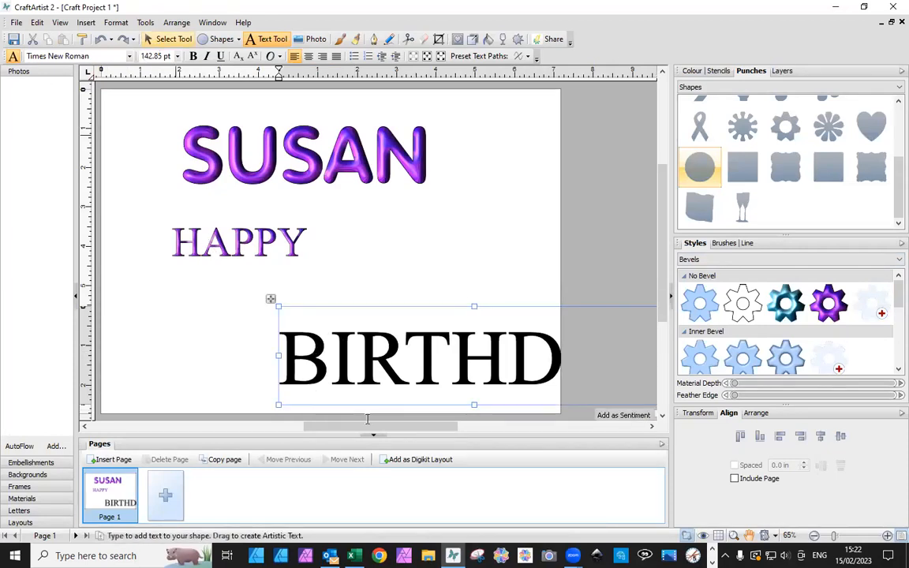
Replace the letters after the B with lowercase so the text reads Birthday, and select it as an object
drag(322, 359, 654, 384)
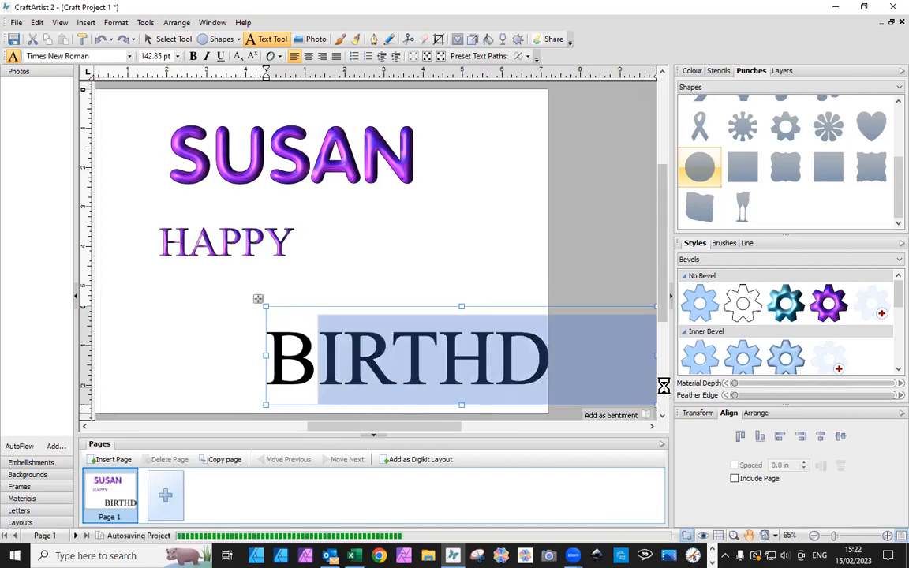
text(IRTH)
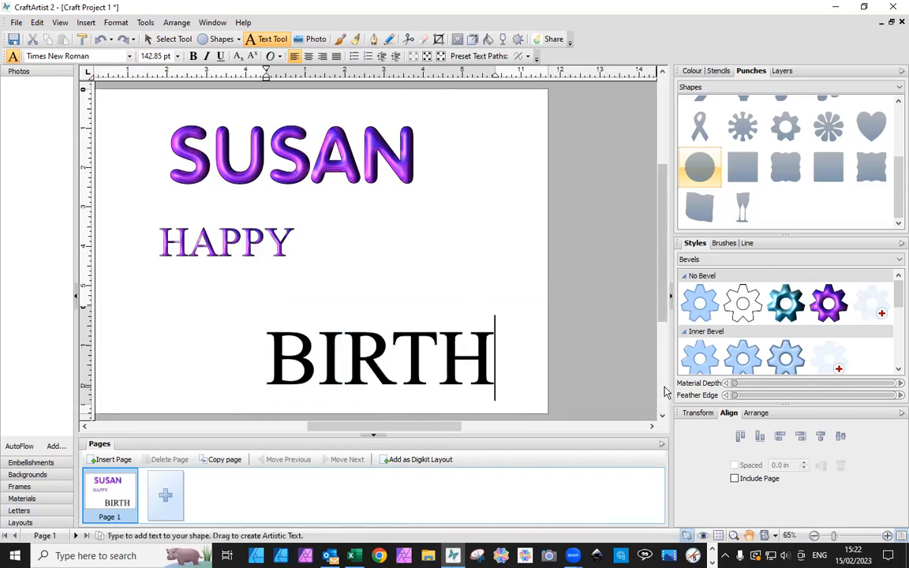
key(BackSpace)
key(BackSpace)
key(BackSpace)
key(BackSpace)
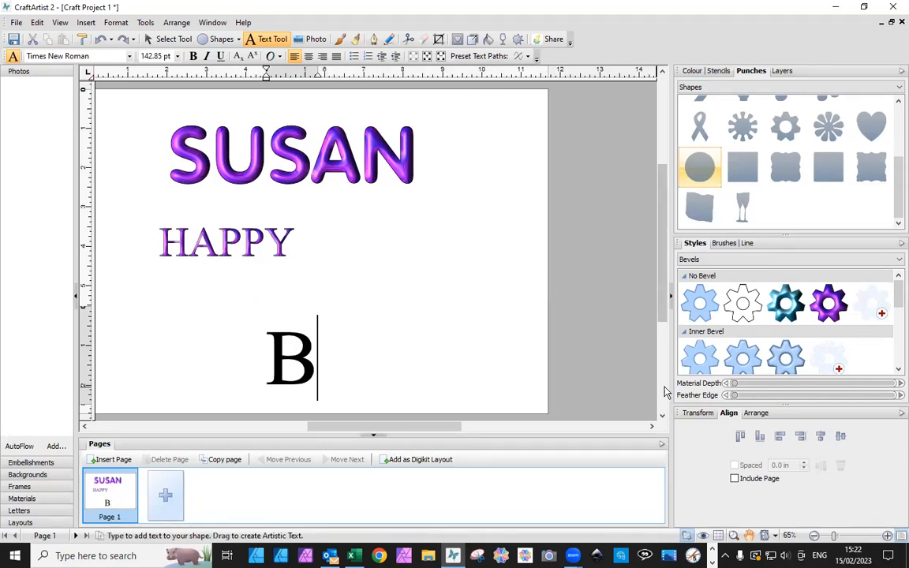
text(irthday)
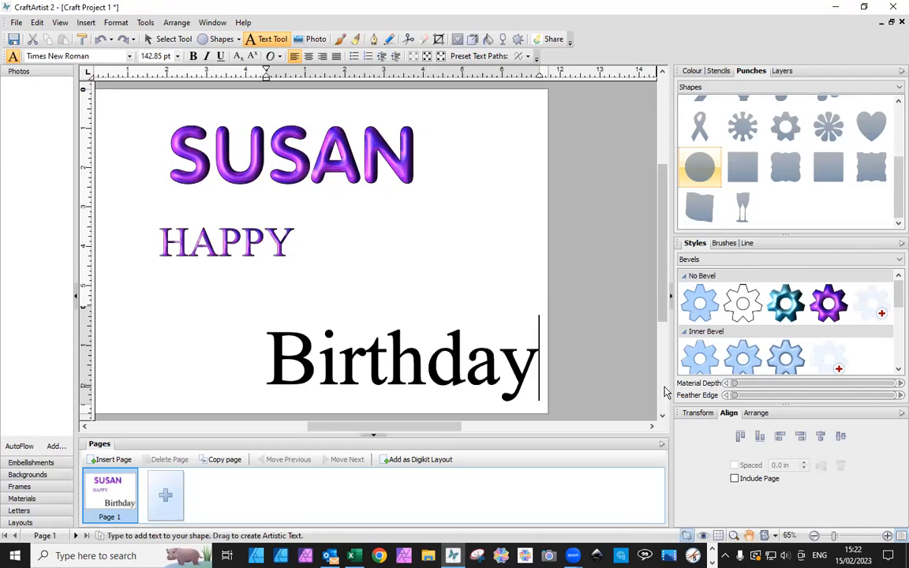
key(Escape)
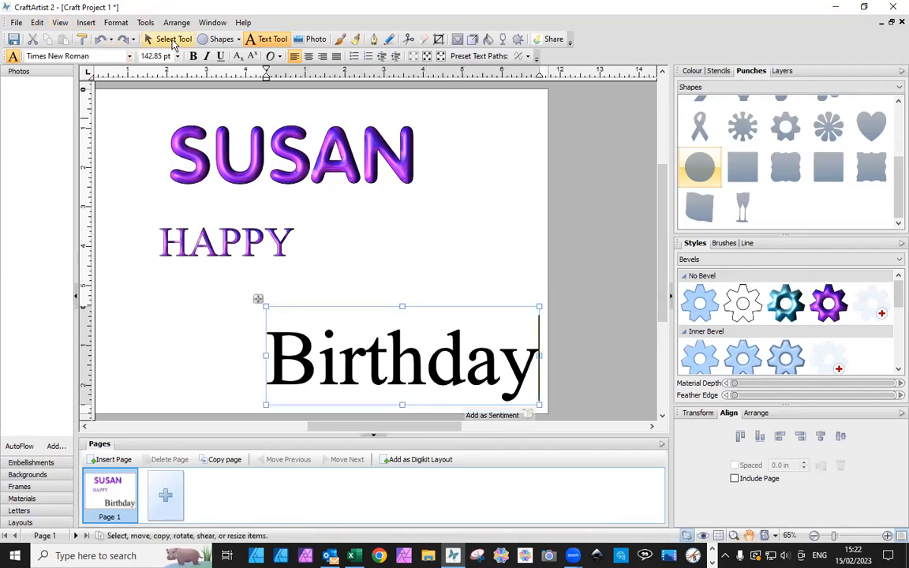
click(168, 38)
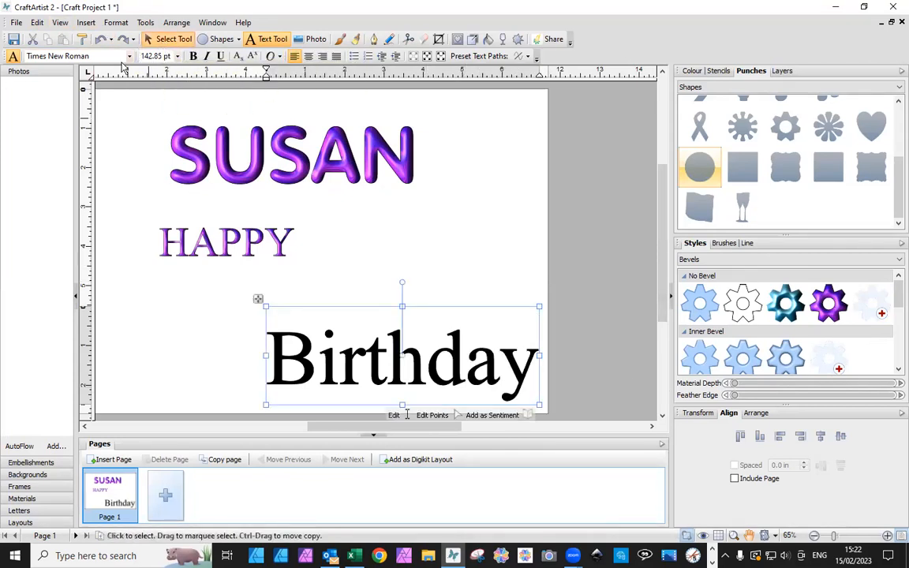
Set the Birthday text in The Right font and apply the purple design style, placing it just below HAPPY
click(112, 56)
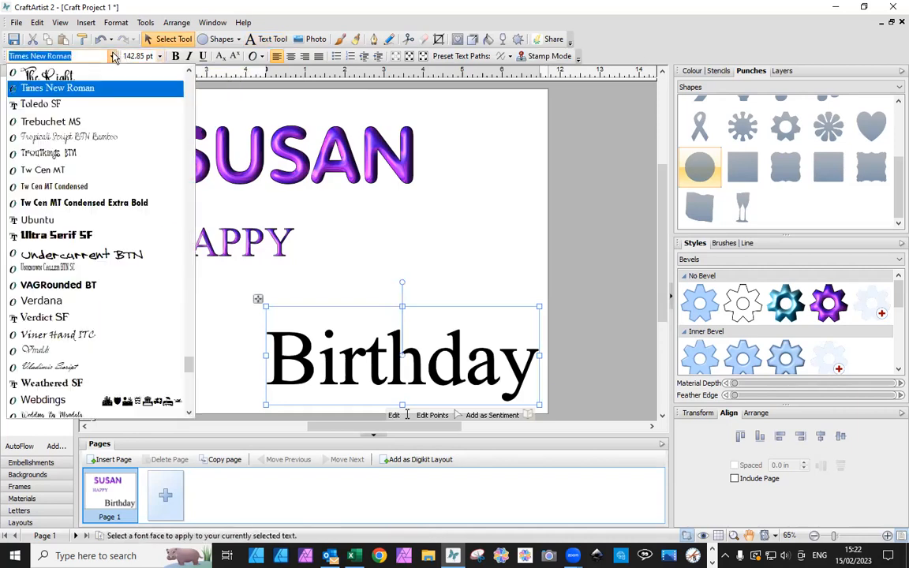
click(66, 73)
drag(382, 388, 259, 374)
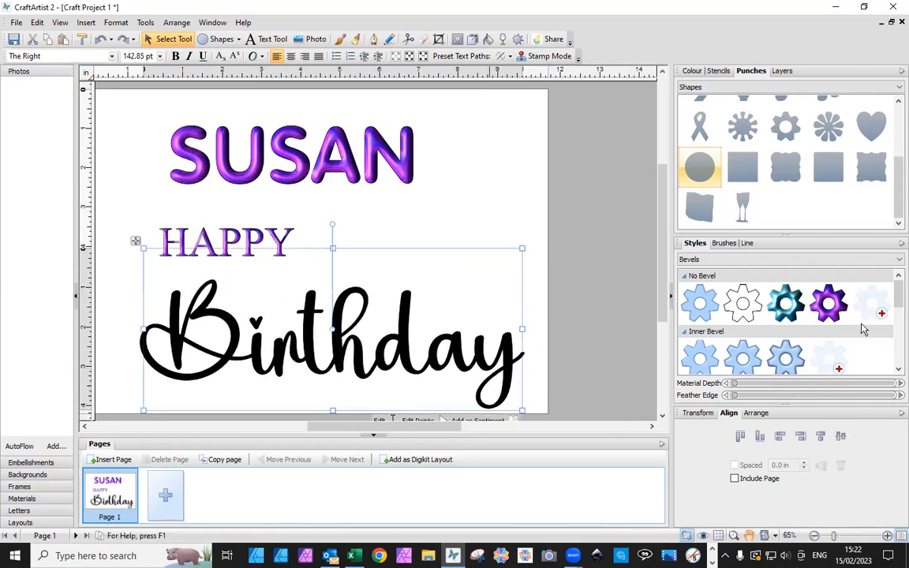
click(827, 302)
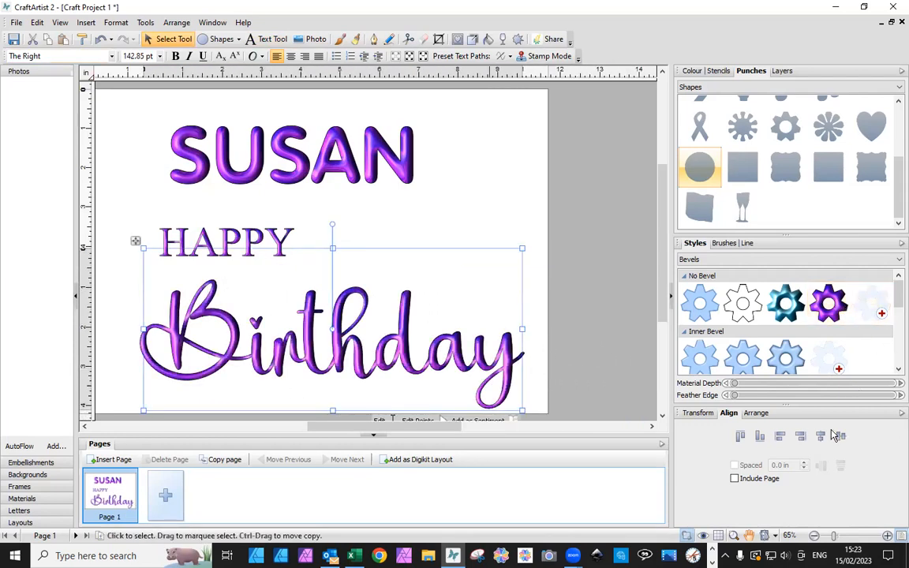
Place HAPPY close above Birthday, and move the styled name beneath Birthday, shrinking it to about 107 pt
click(226, 239)
drag(226, 238, 286, 261)
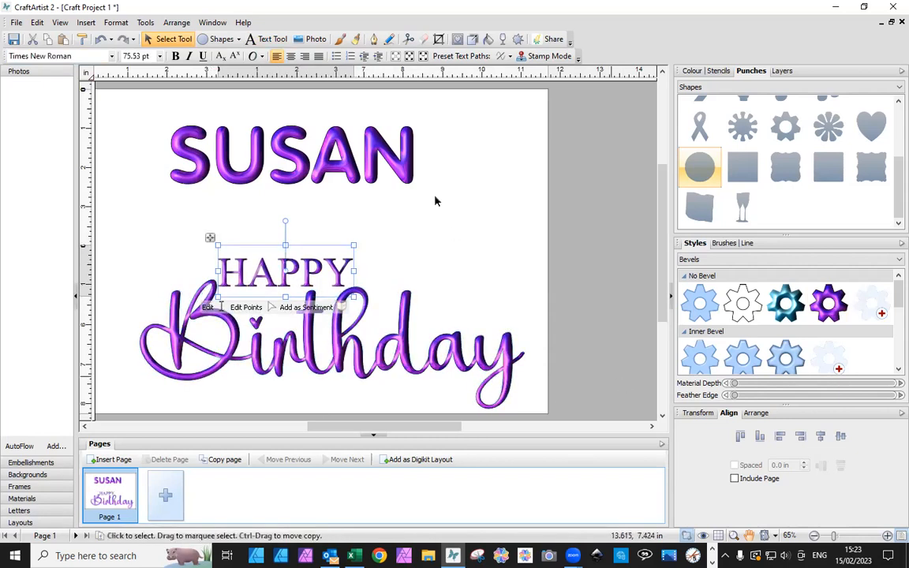
click(362, 153)
drag(405, 169, 456, 355)
drag(223, 381, 293, 360)
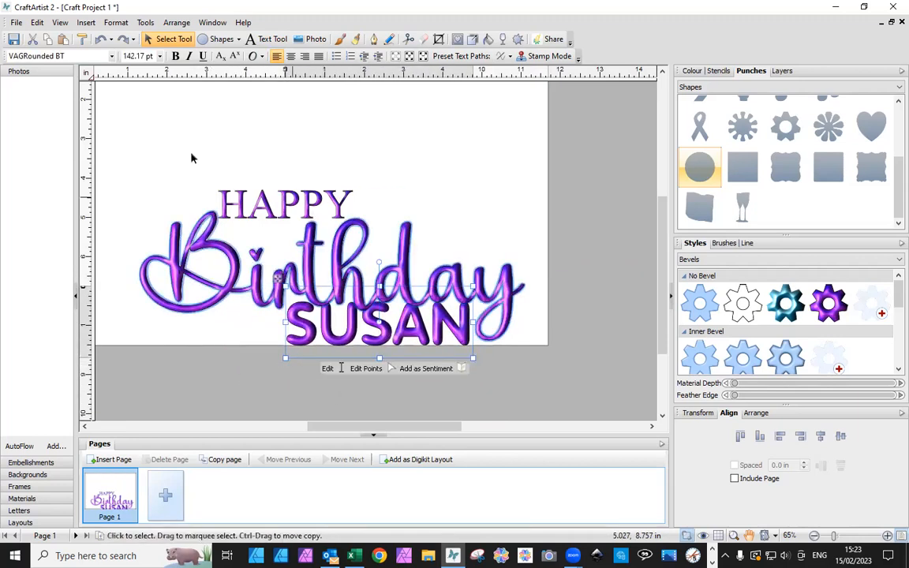
Shift Birthday, HAPPY and the name upward on the page so they form a tight three-line stack
drag(257, 211, 253, 154)
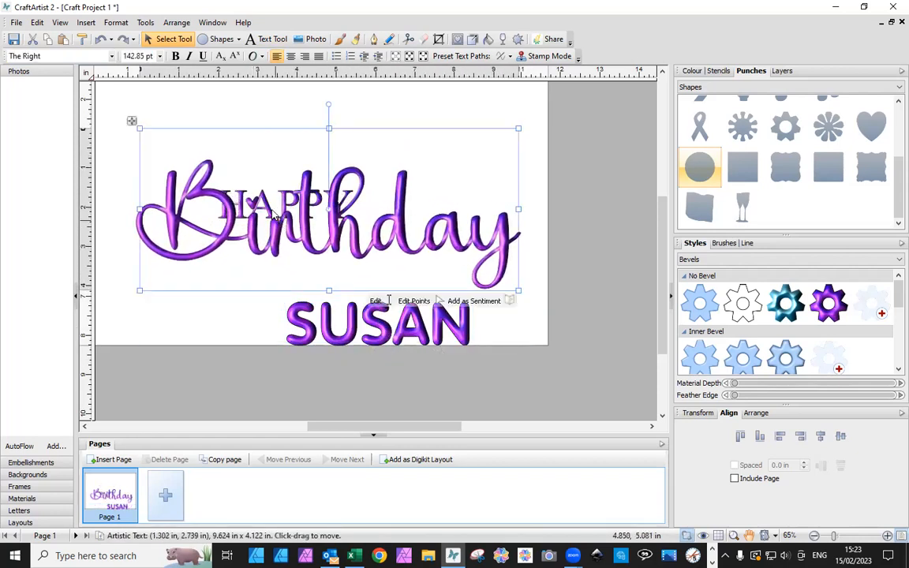
drag(172, 101, 405, 269)
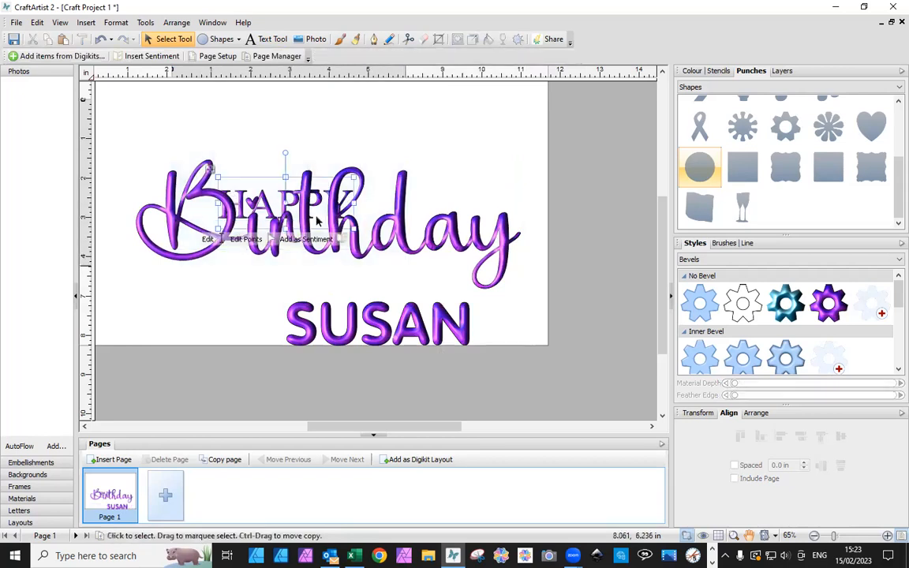
click(288, 195)
drag(315, 202, 316, 150)
drag(381, 330, 381, 290)
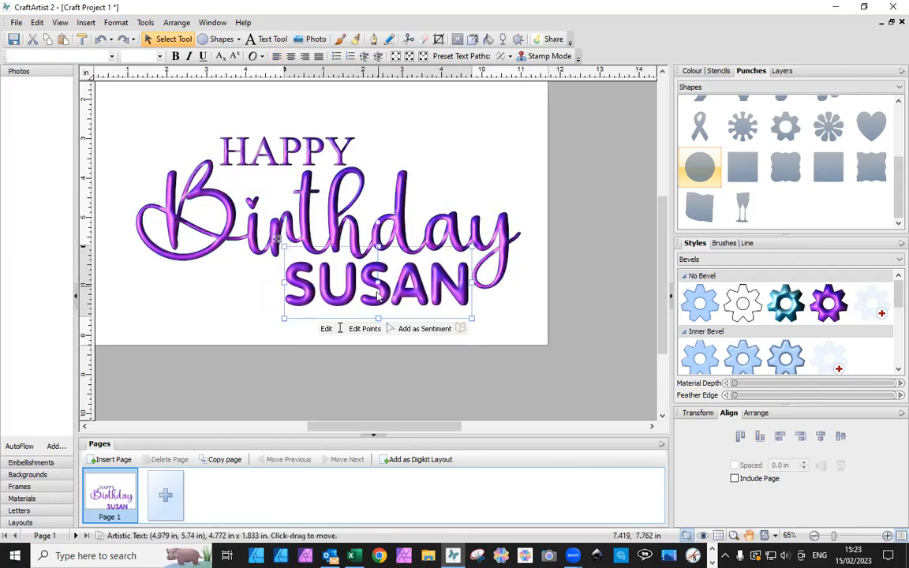
Select all three texts and begin saving them as a sentiment named Birthdays under My Sentiments
click(377, 357)
drag(115, 101, 585, 357)
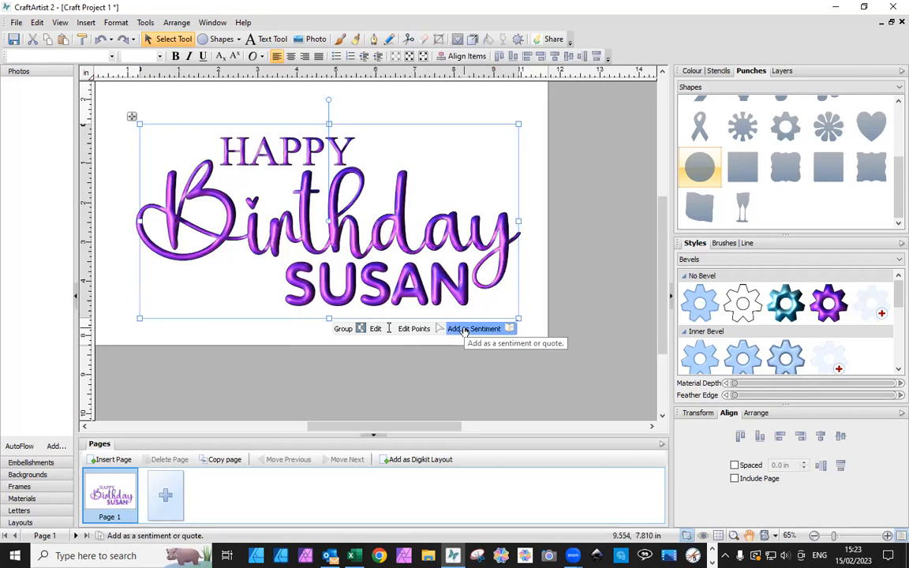
click(466, 329)
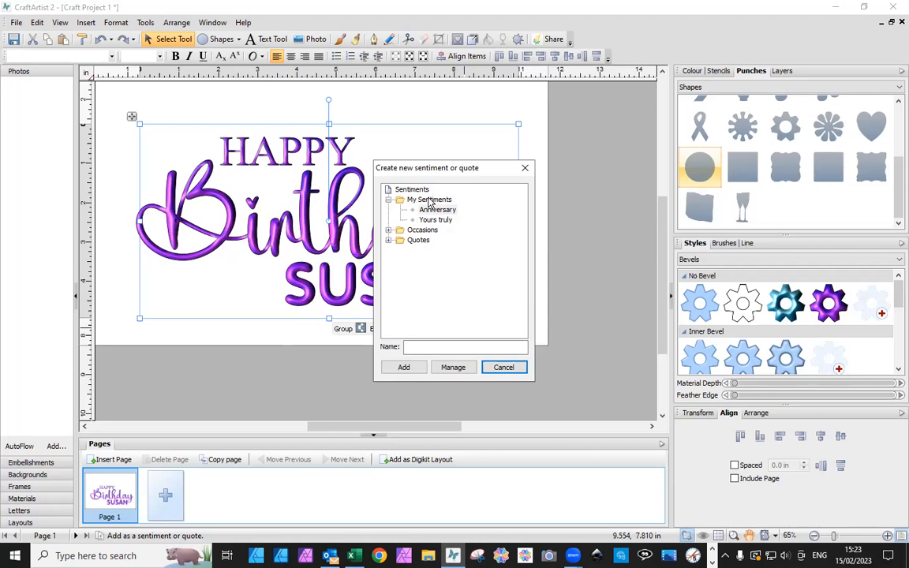
click(430, 200)
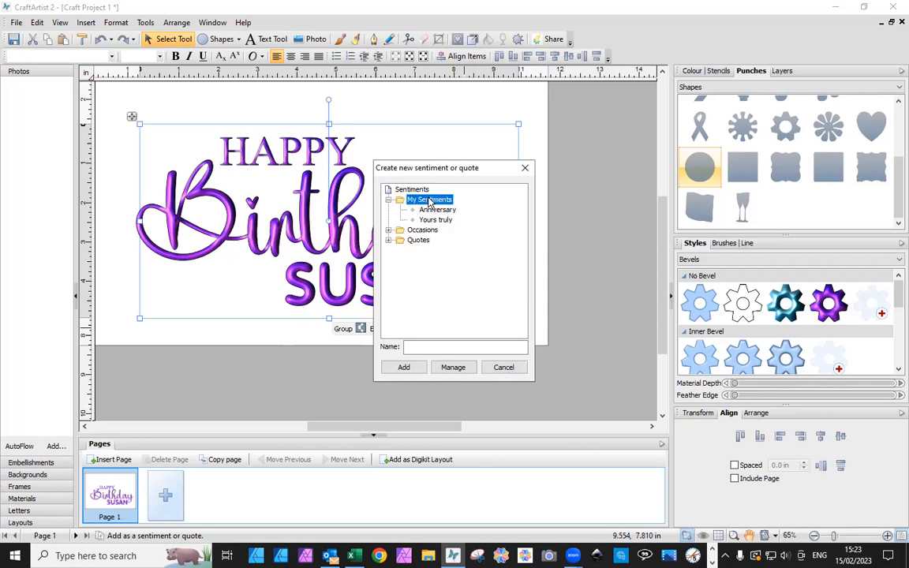
click(427, 347)
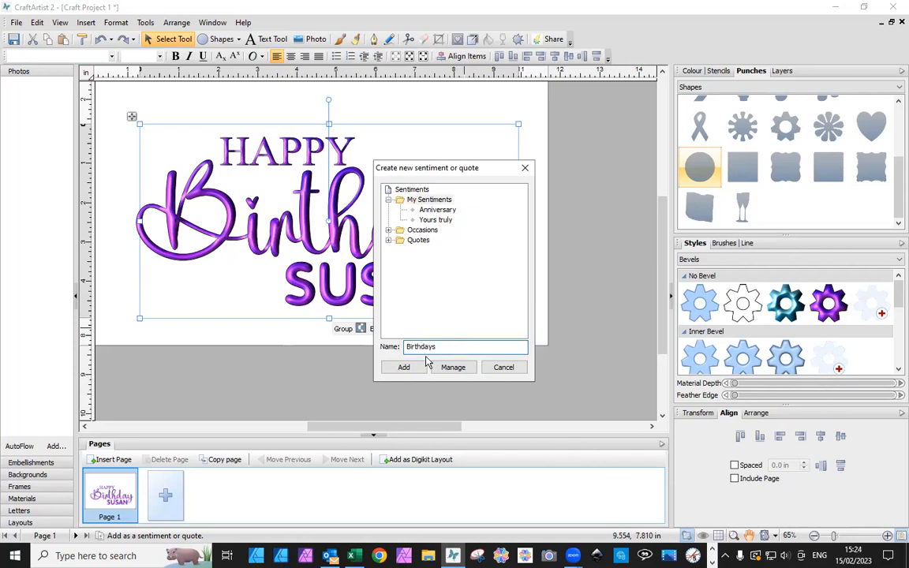
Try to add the Birthdays sentiment to the existing My Sentiments folder
click(405, 367)
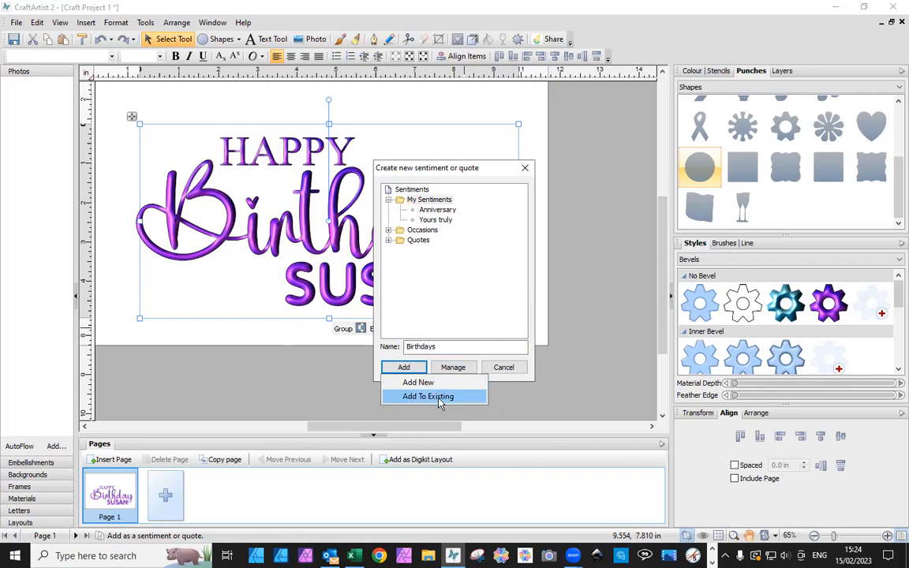
click(426, 202)
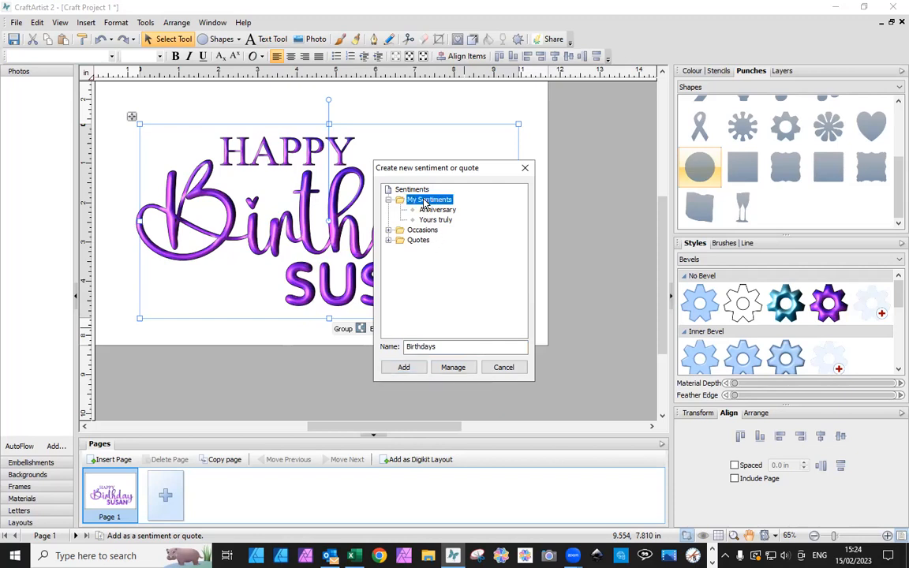
click(402, 367)
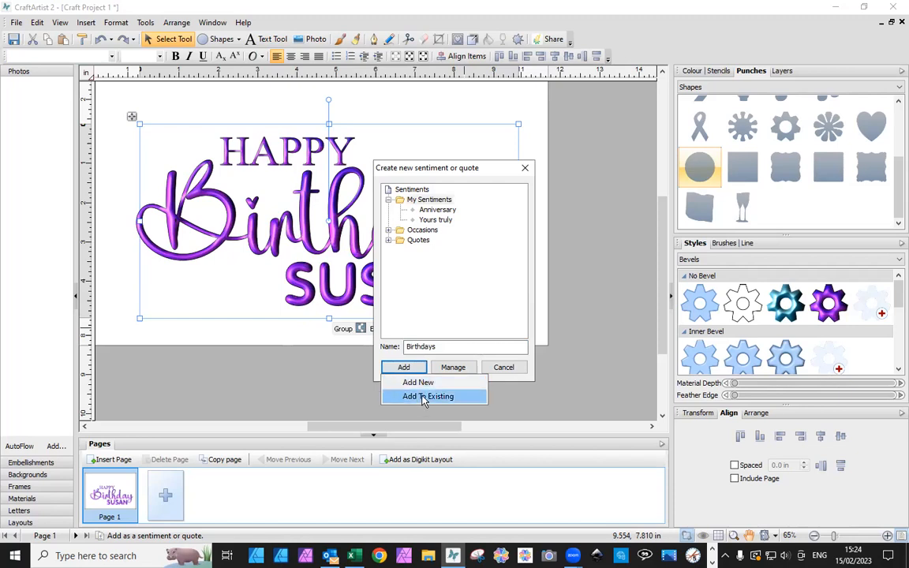
click(423, 397)
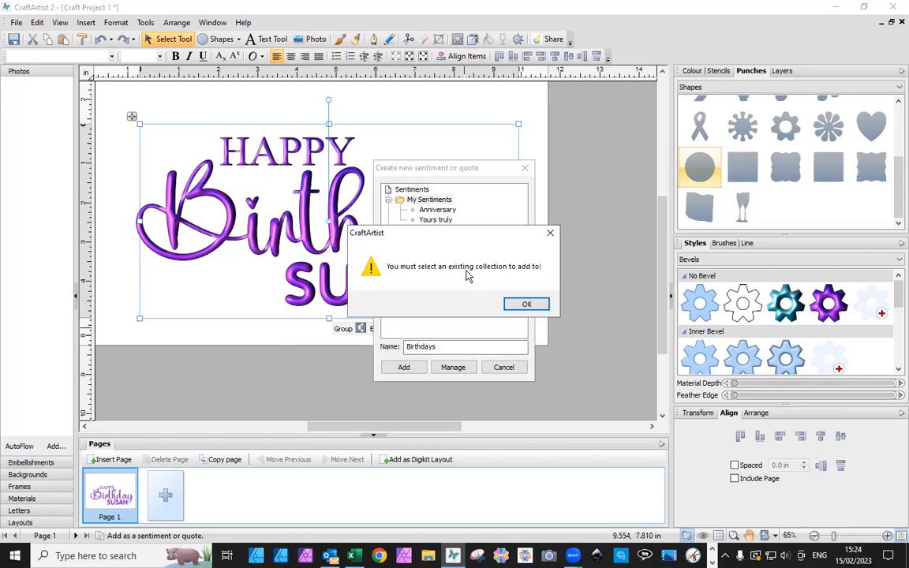
click(527, 304)
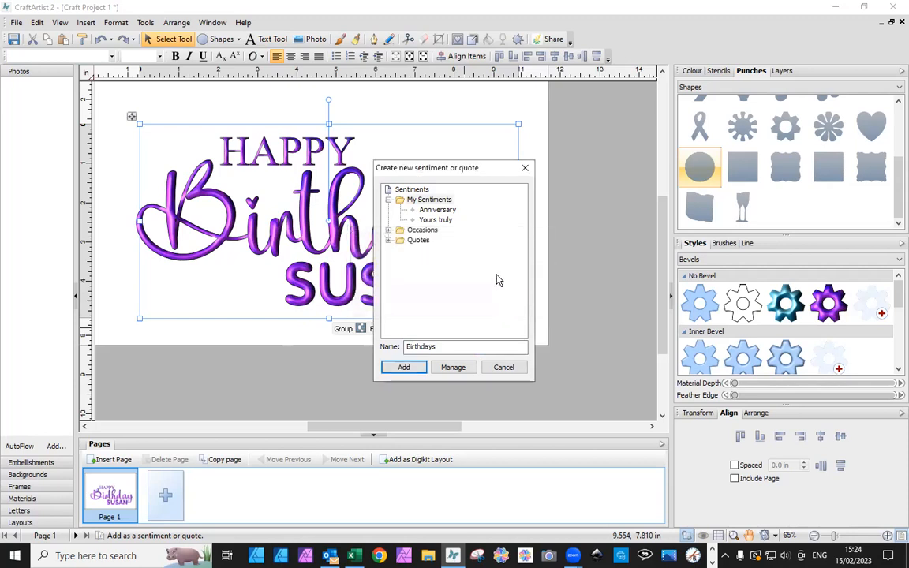
Add Birthdays as a new sentiment collection under My Sentiments
click(437, 201)
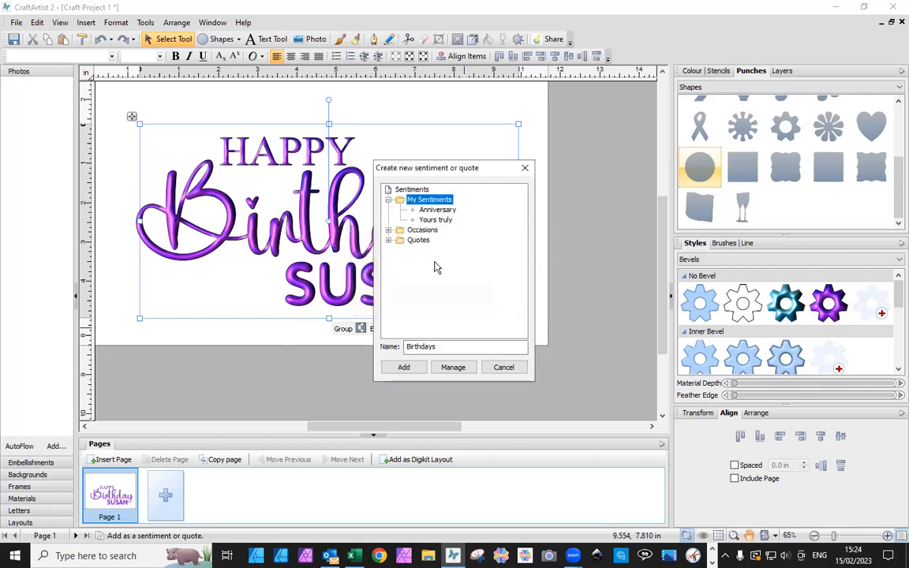
click(405, 369)
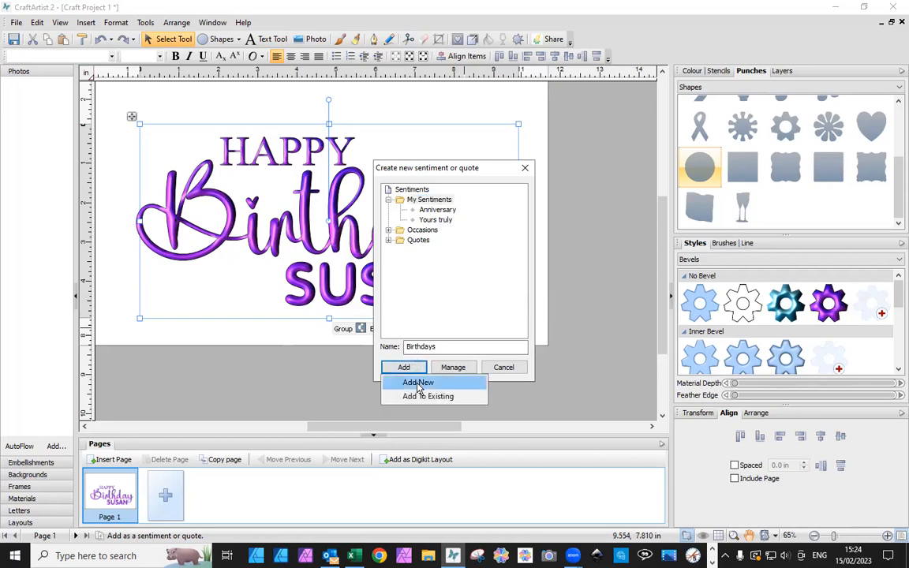
click(418, 382)
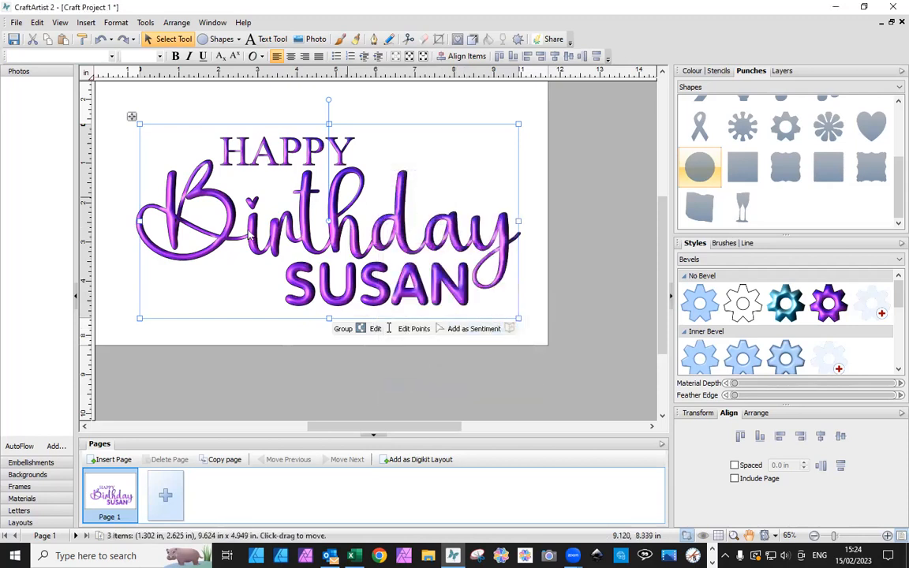
Delete all three texts of the birthday greeting from the page
click(197, 336)
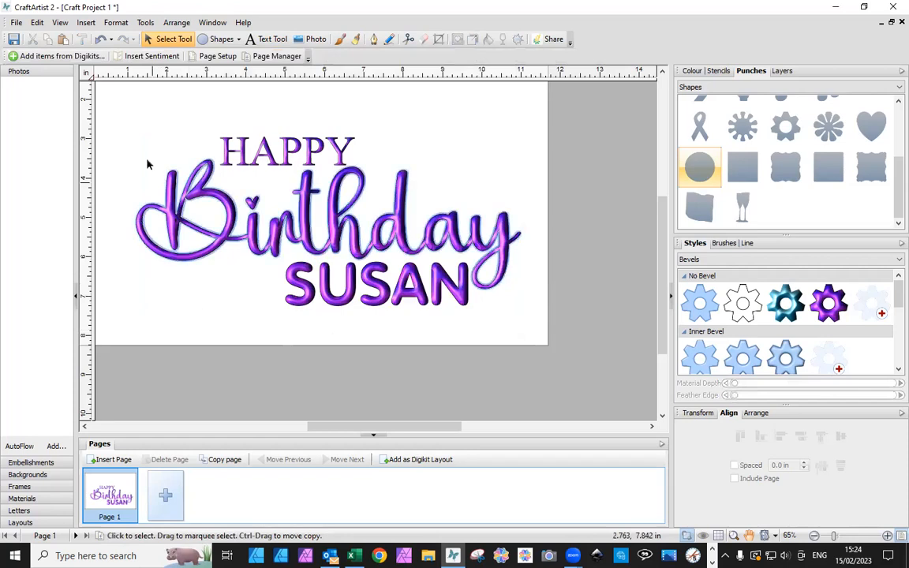
drag(122, 98, 605, 373)
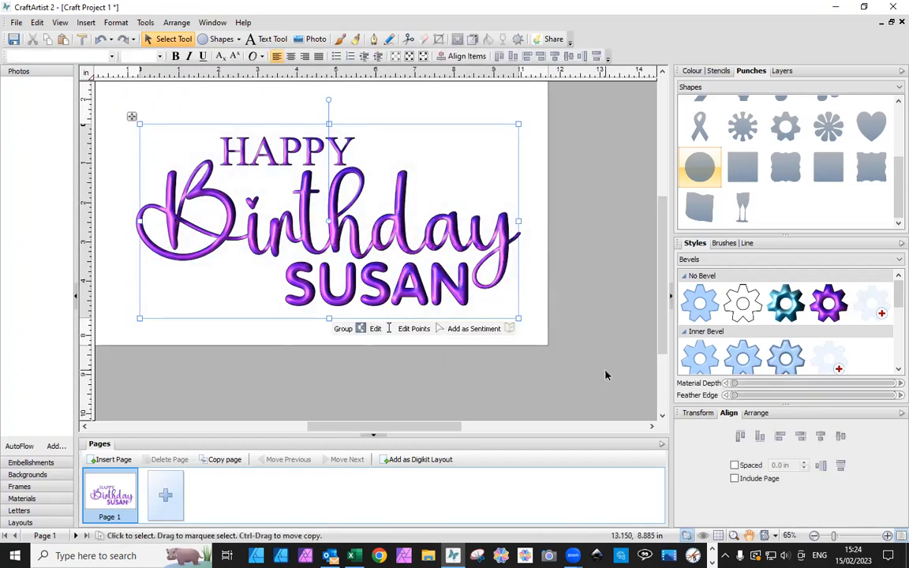
key(Delete)
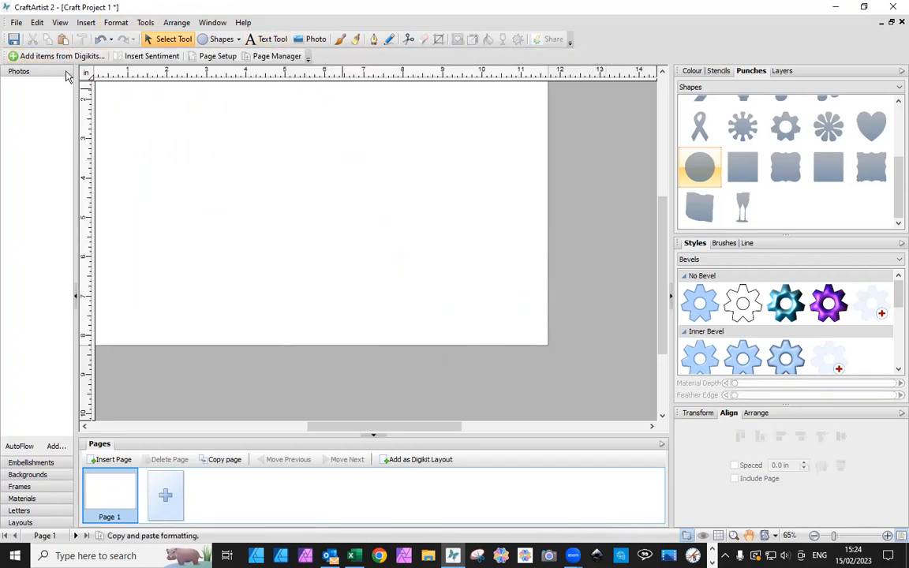
Insert the saved birthday greeting from the Birthdays collection in My Sentiments near the upper-left corner of the page
click(151, 56)
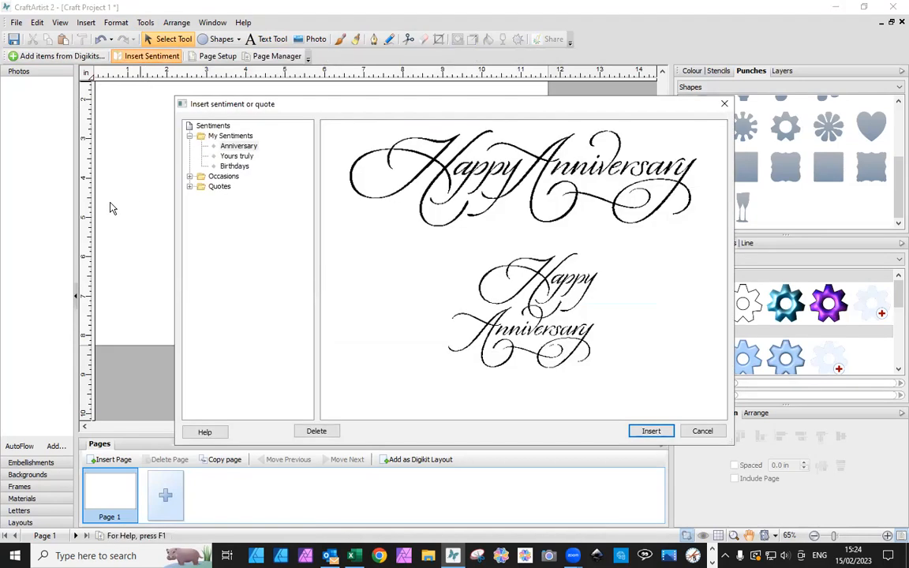
click(233, 167)
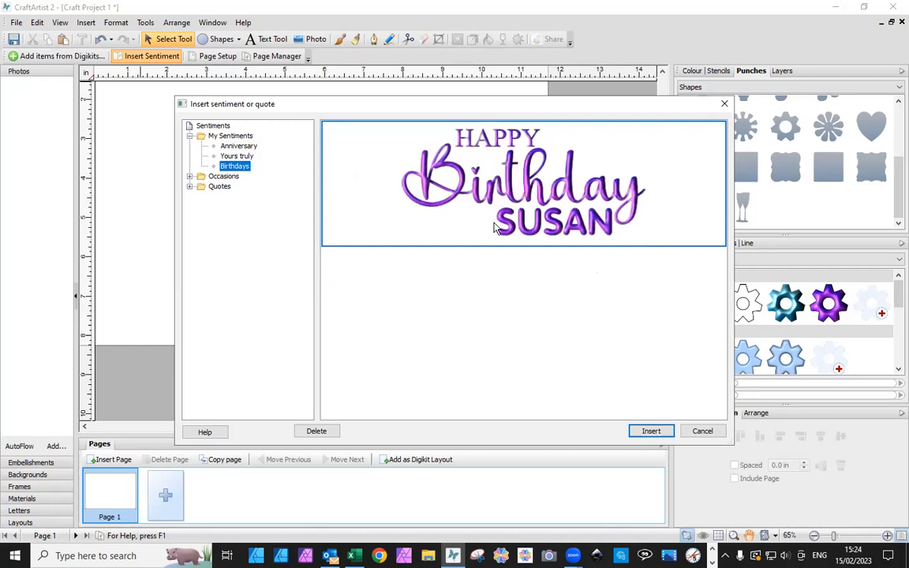
click(658, 435)
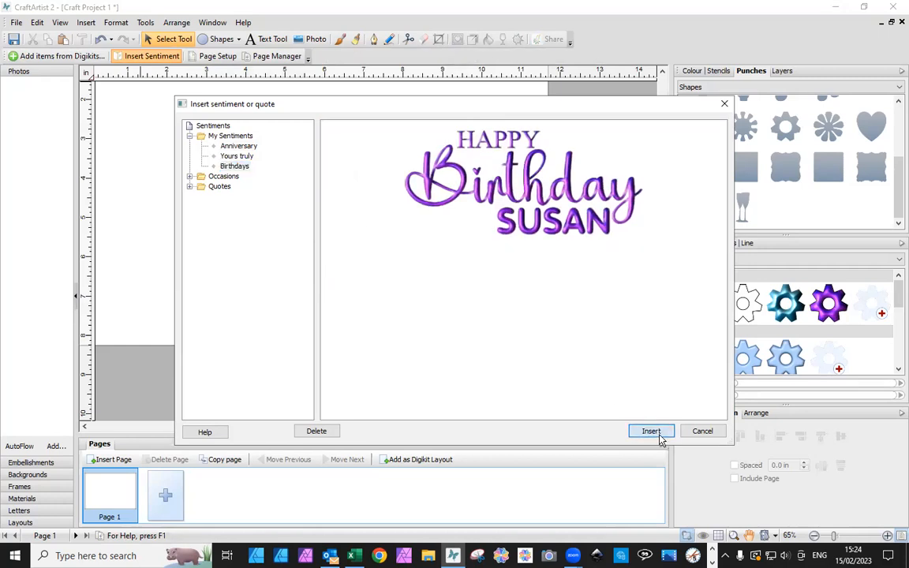
click(603, 325)
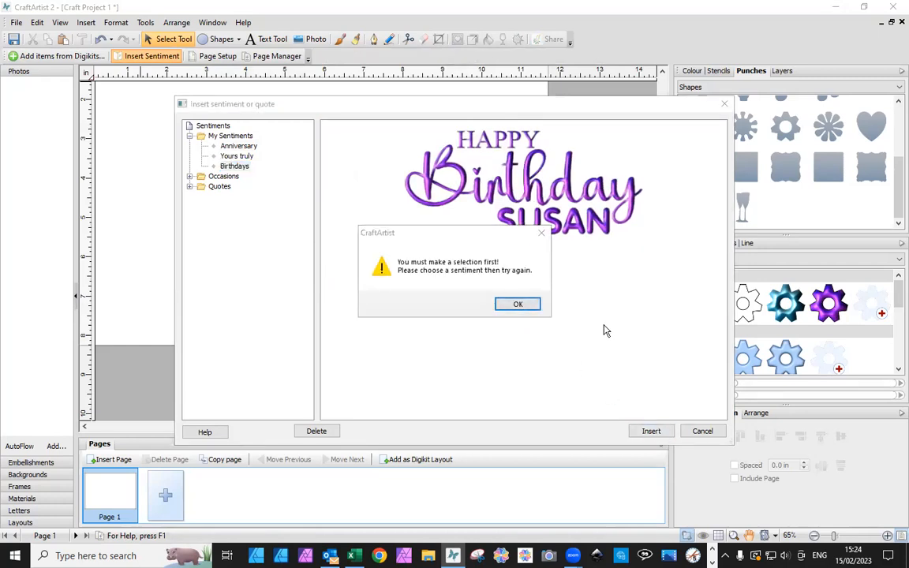
click(518, 307)
click(522, 244)
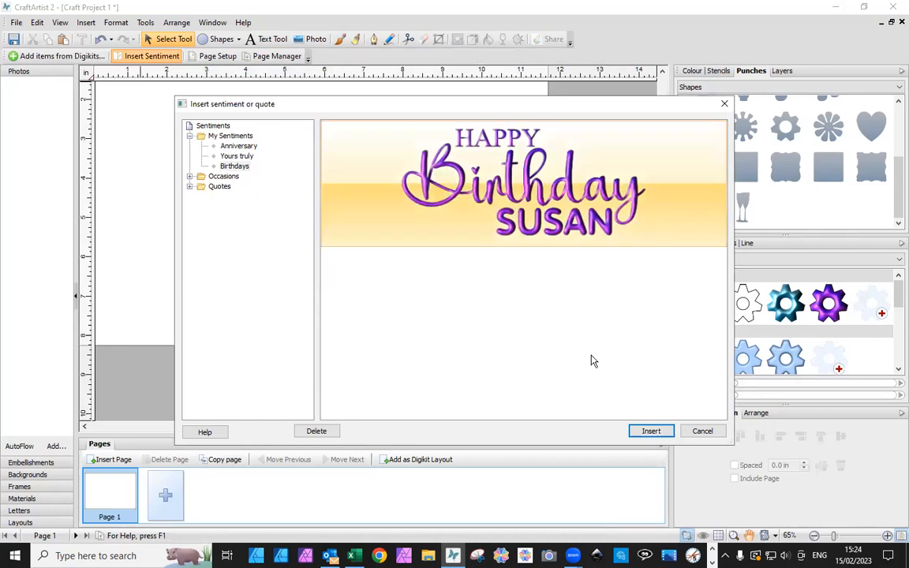
click(647, 436)
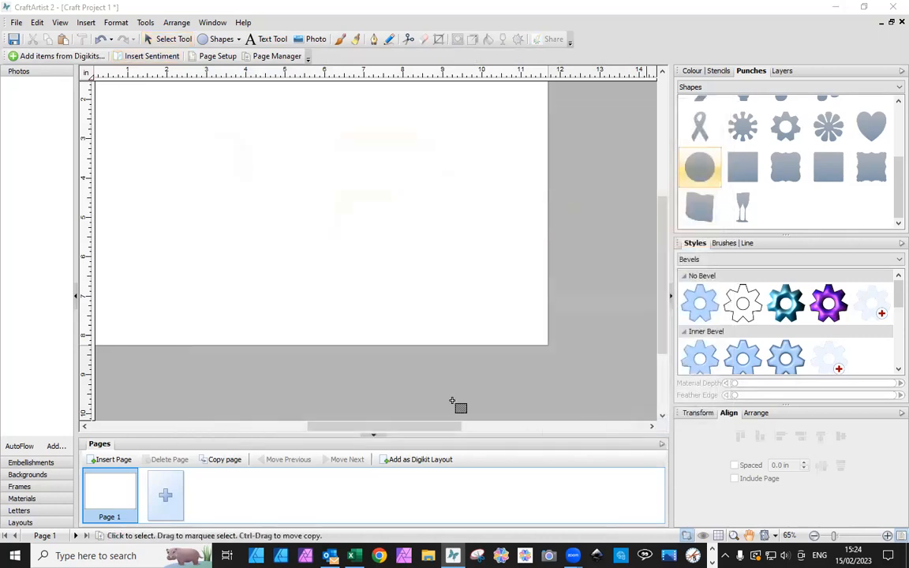
click(157, 109)
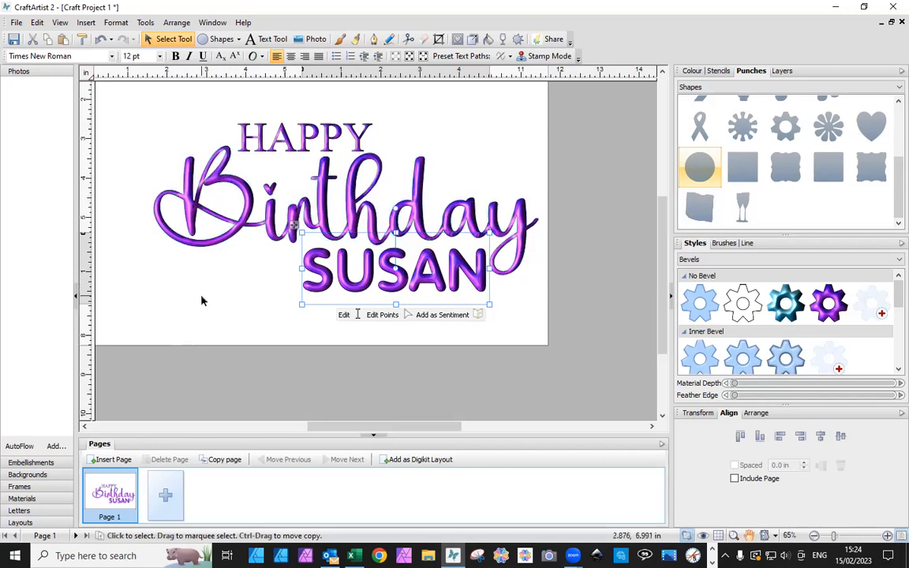
Apply the teal design style to all three texts of the inserted greeting and deselect them
drag(119, 93, 670, 374)
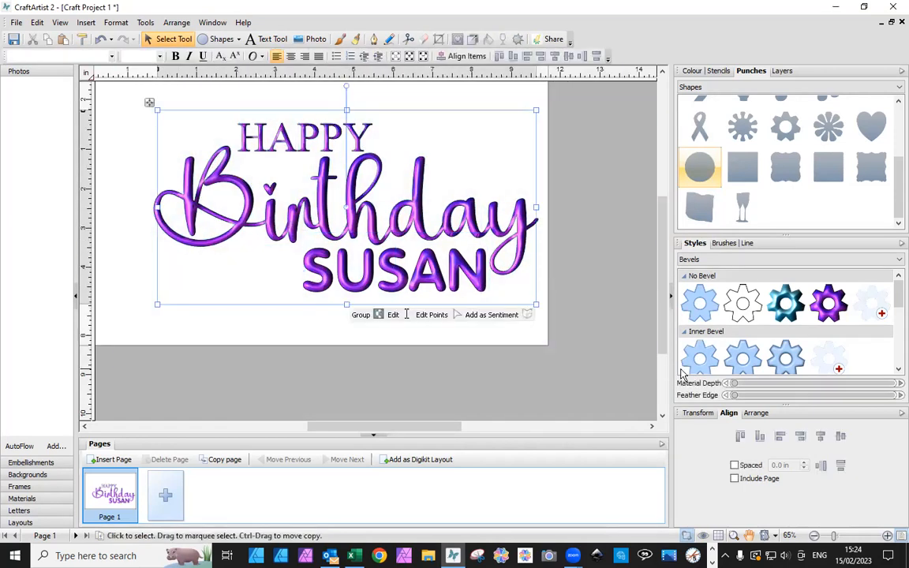
click(784, 318)
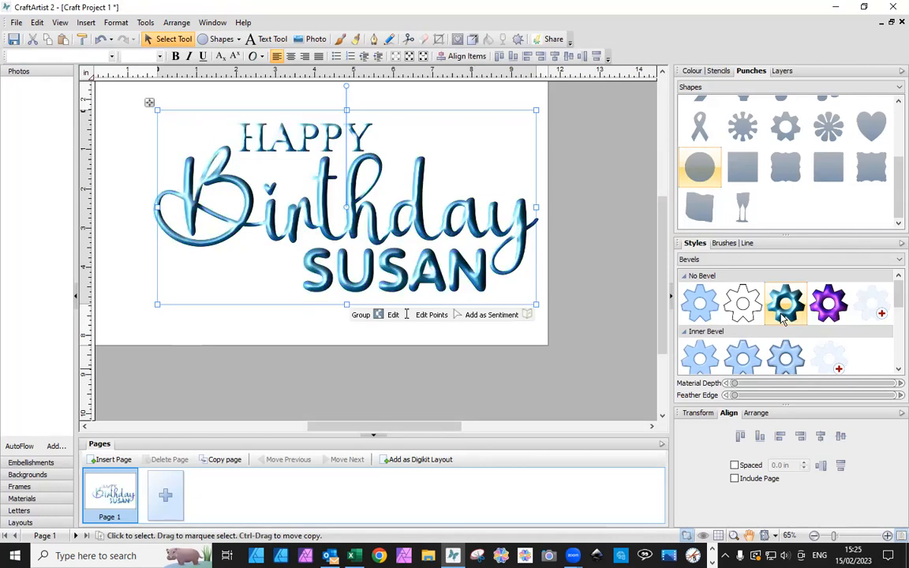
click(181, 324)
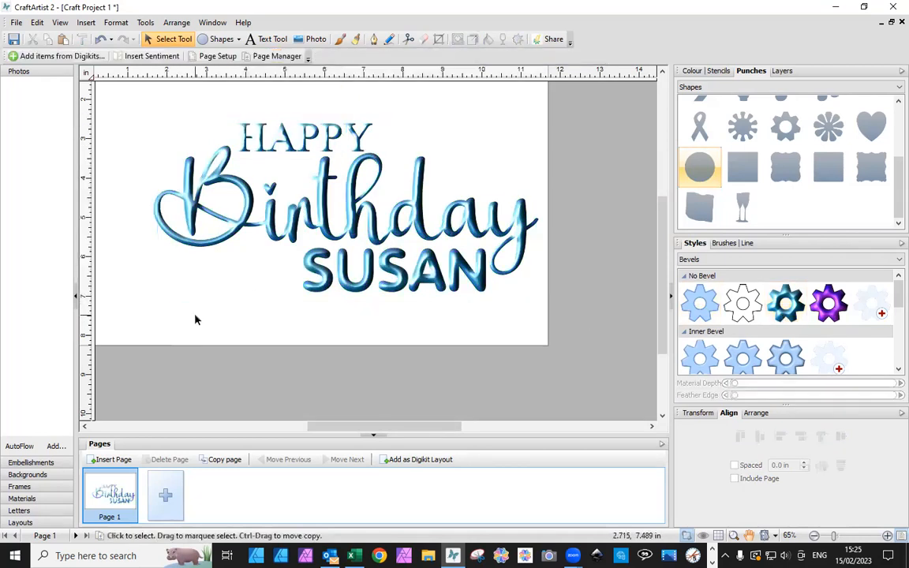